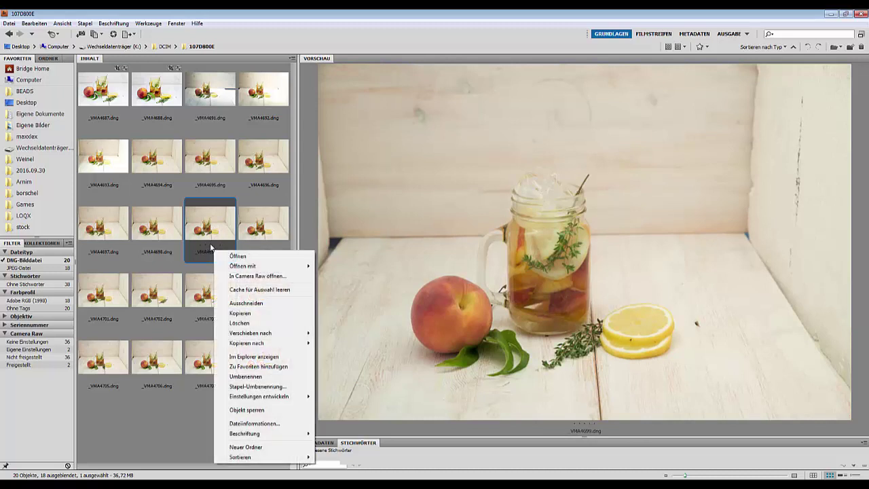
Step: Rate the photos _VMA4699.dng and _VMA4701.dng five stars, previewing _VMA4700.dng in between without rating it
{"action": "left_click", "coordinate": [210, 246]}
{"action": "key", "text": "ctrl+3"}
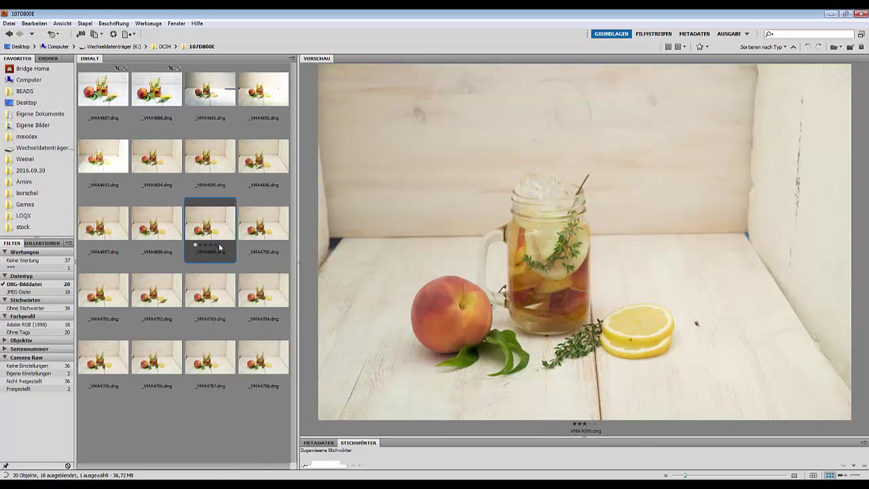
{"action": "left_click", "coordinate": [264, 229]}
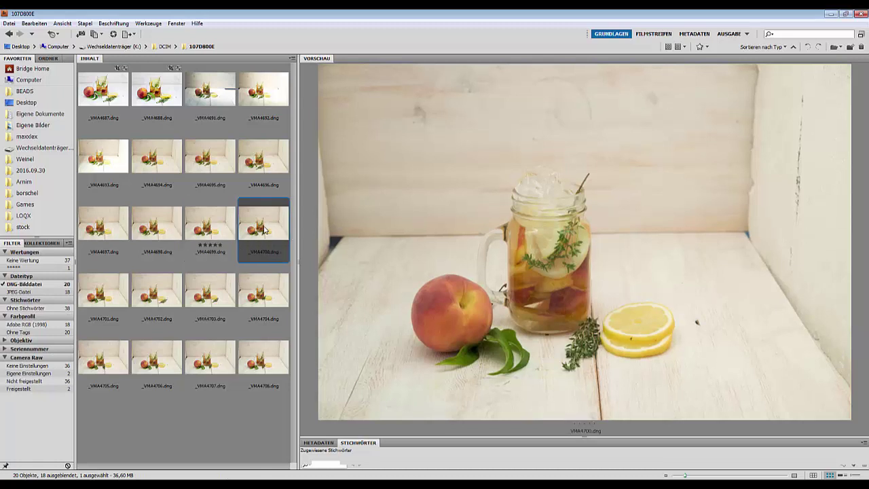
{"action": "left_click", "coordinate": [120, 281]}
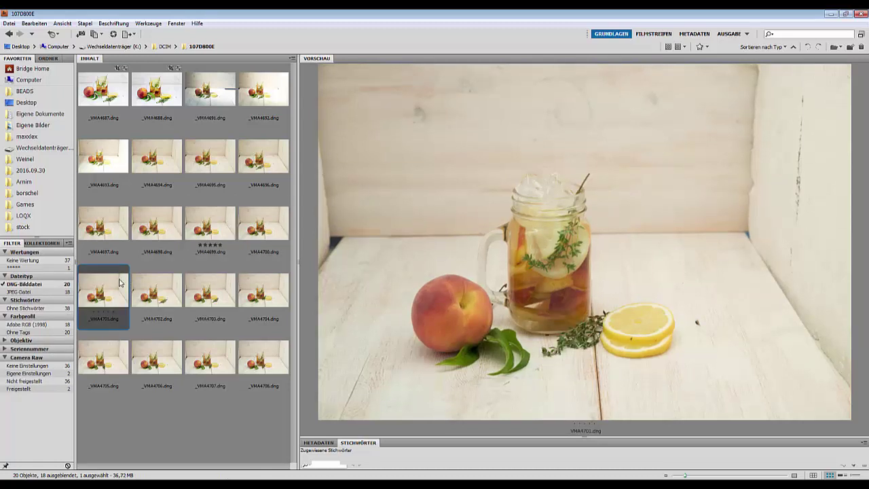
{"action": "left_click", "coordinate": [108, 313]}
{"action": "left_click", "coordinate": [112, 312]}
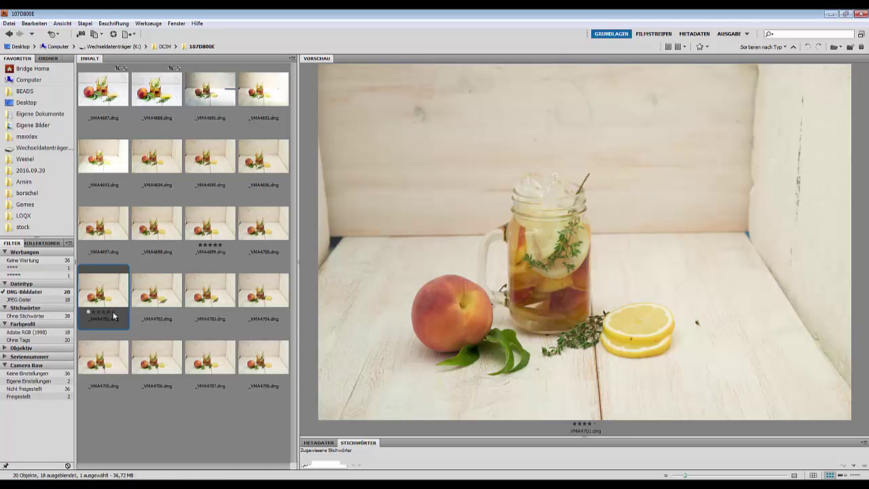
Step: Review the photos from _VMA4702.dng onward and rate _VMA4705.dng and _VMA4706.dng five stars
{"action": "left_click", "coordinate": [157, 295]}
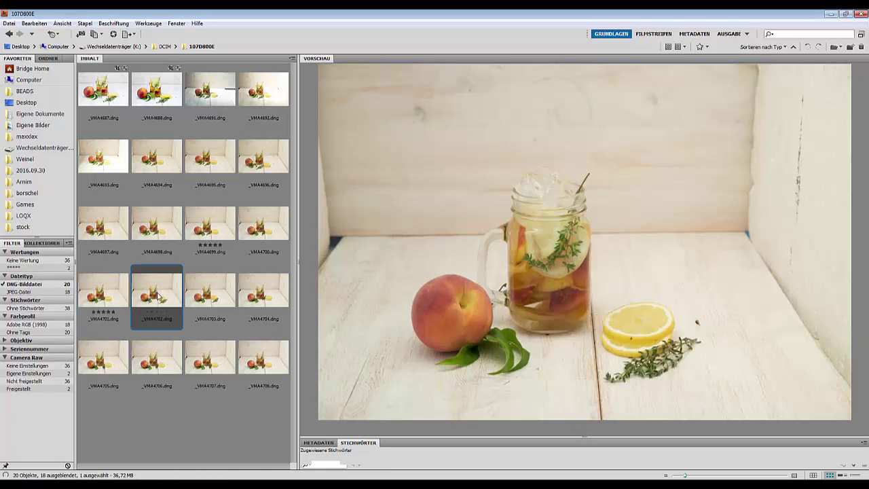
{"action": "left_click", "coordinate": [211, 296]}
{"action": "left_click", "coordinate": [270, 300]}
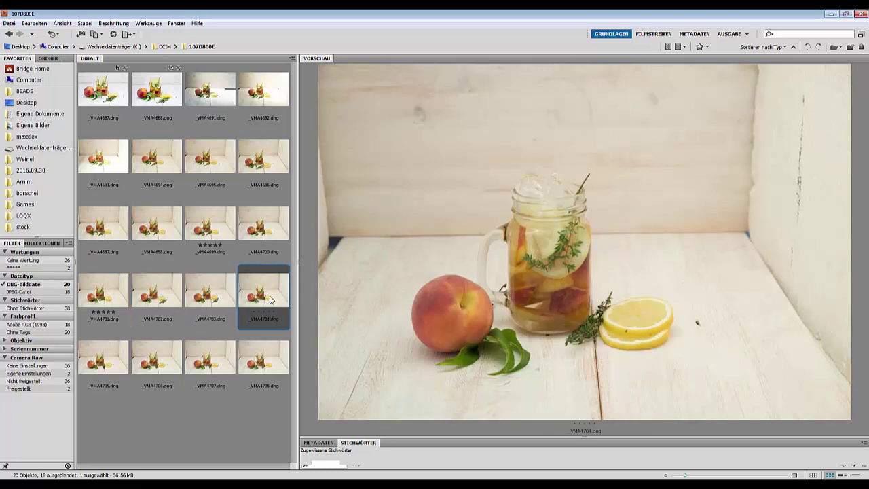
{"action": "left_click", "coordinate": [102, 362]}
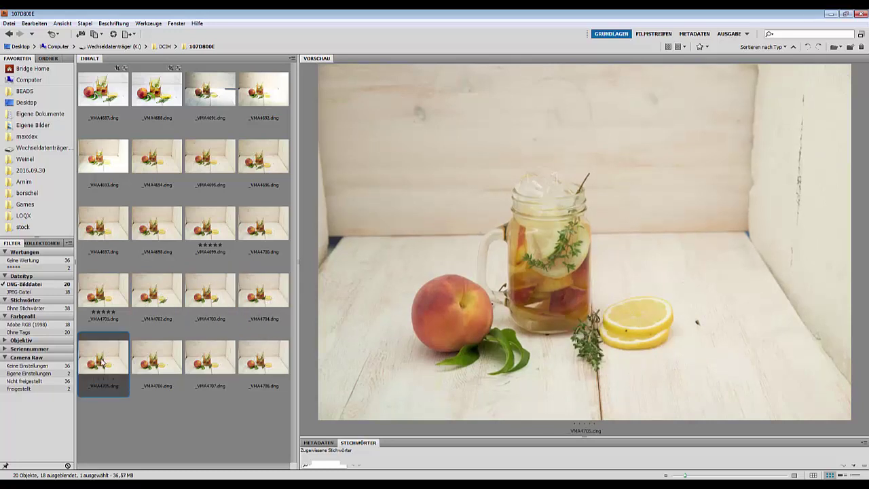
{"action": "left_click", "coordinate": [103, 379]}
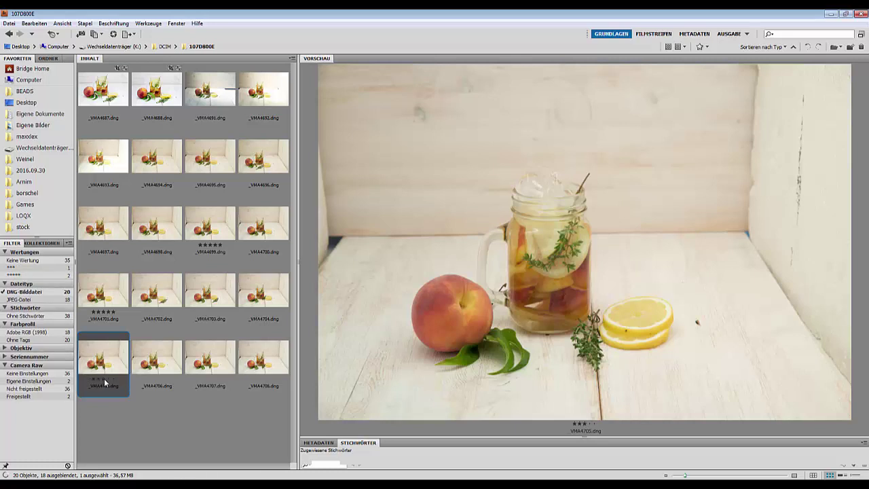
{"action": "left_click", "coordinate": [113, 378]}
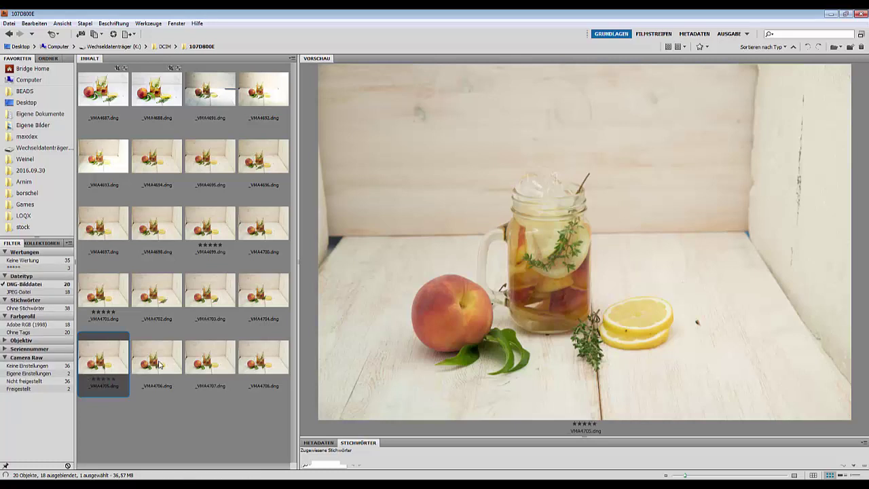
{"action": "left_click", "coordinate": [158, 363]}
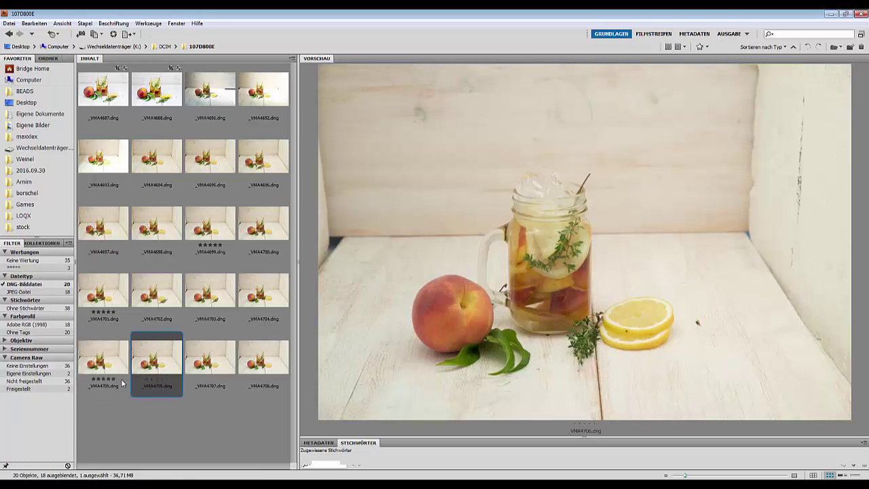
{"action": "left_click", "coordinate": [166, 376]}
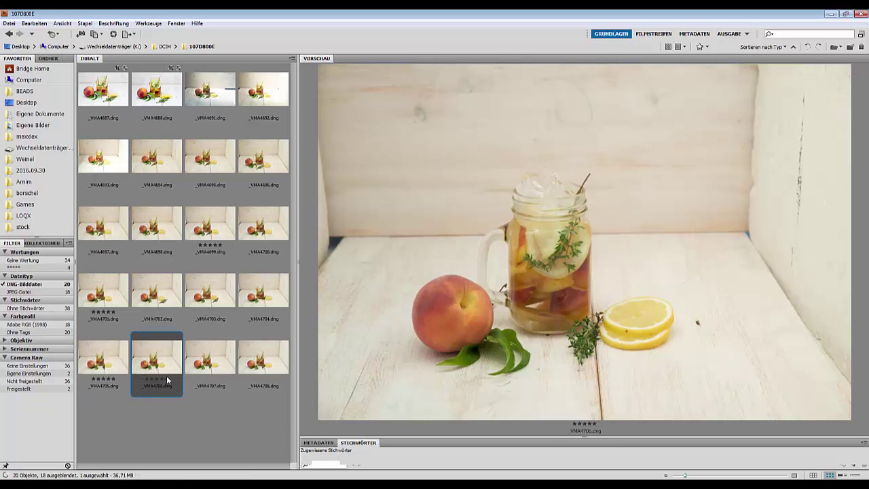
Step: Rate the last two photos, _VMA4707.dng and _VMA4708.dng, five stars
{"action": "left_click", "coordinate": [209, 364]}
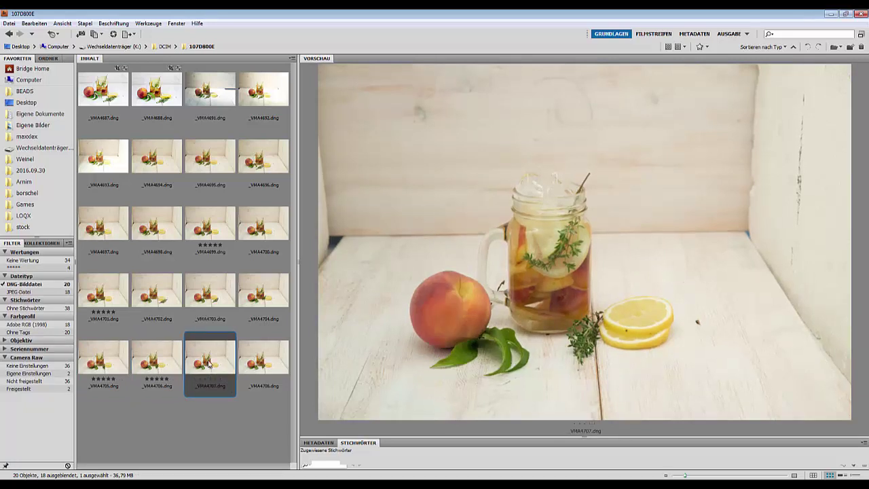
{"action": "left_click", "coordinate": [215, 378]}
{"action": "left_click", "coordinate": [264, 366]}
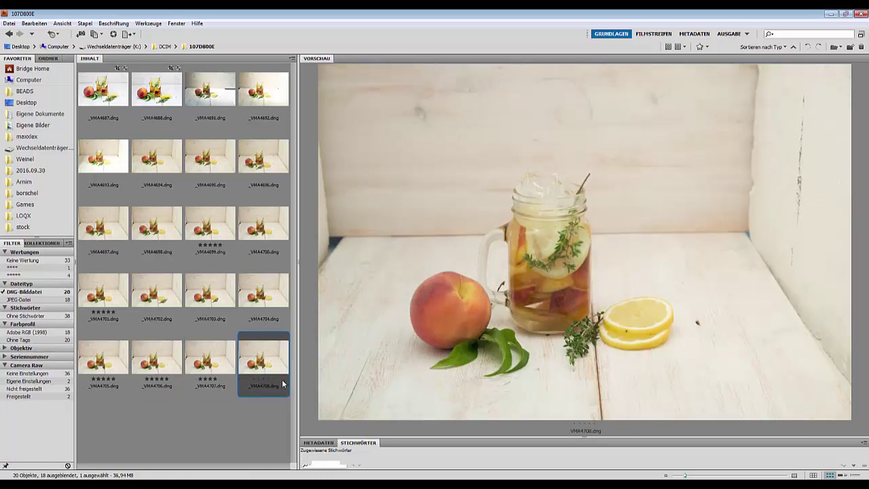
{"action": "left_click", "coordinate": [274, 379]}
{"action": "left_click", "coordinate": [216, 379]}
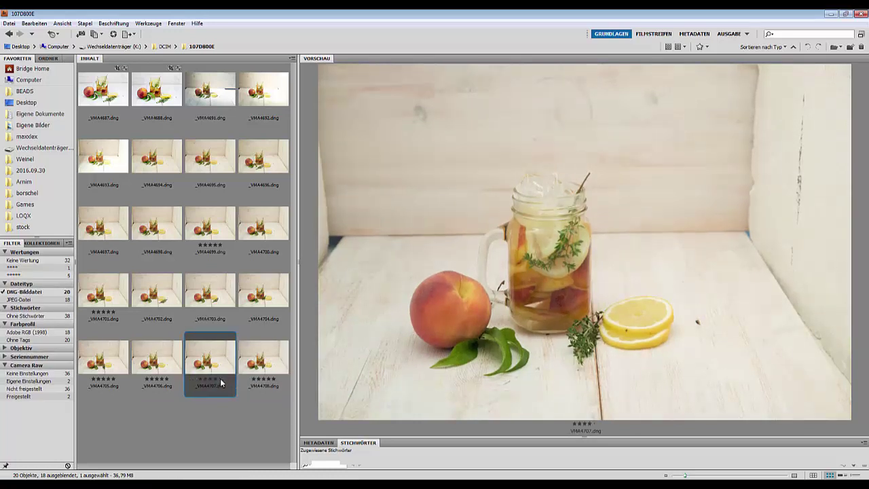
{"action": "left_click", "coordinate": [220, 378]}
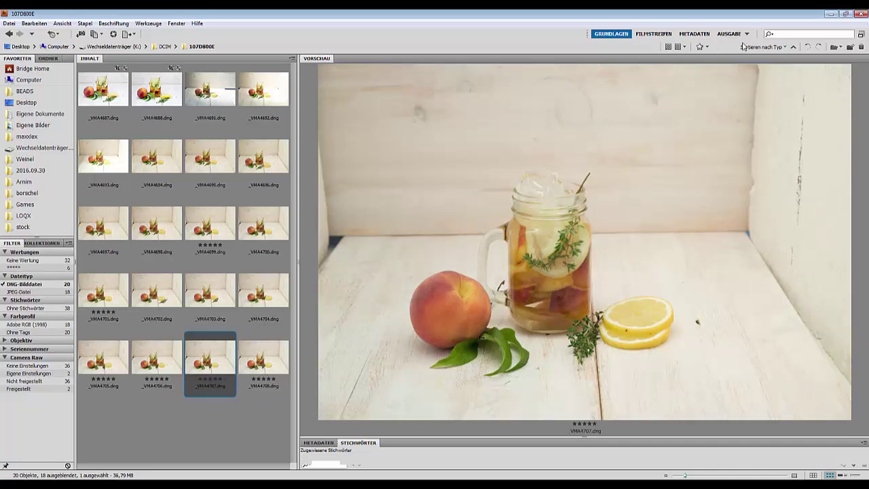
Step: Filter the folder to show only the photos rated five stars
{"action": "left_click", "coordinate": [701, 47]}
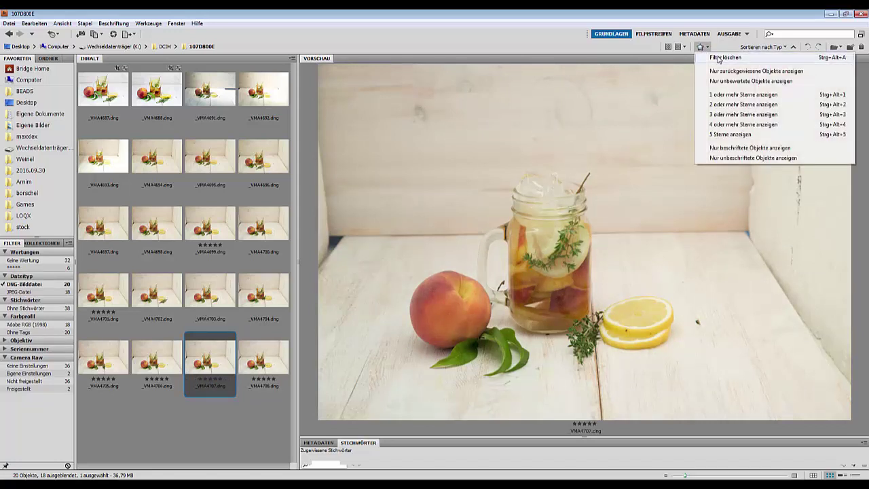
{"action": "left_click", "coordinate": [727, 135]}
Step: Compare the previews of the five-star photos, checking the arrangement of the peach, thyme and lemon slices
{"action": "left_click", "coordinate": [104, 94]}
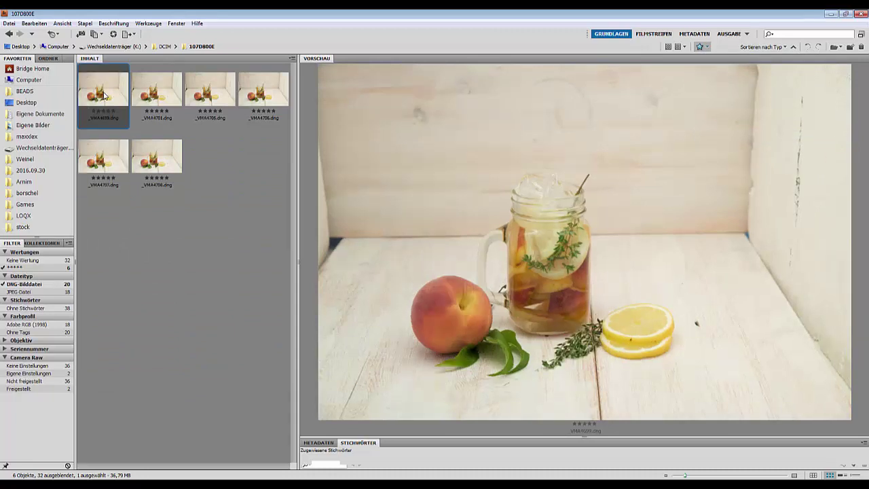
{"action": "left_click", "coordinate": [144, 94]}
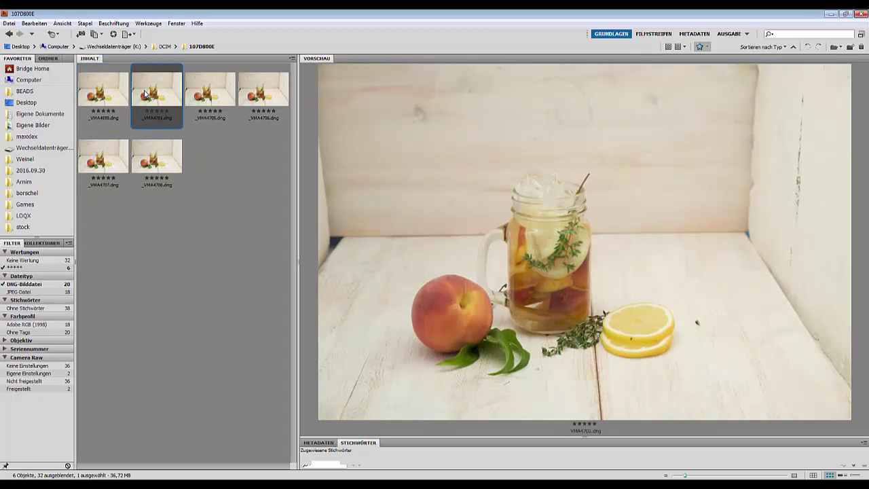
{"action": "left_click", "coordinate": [113, 96]}
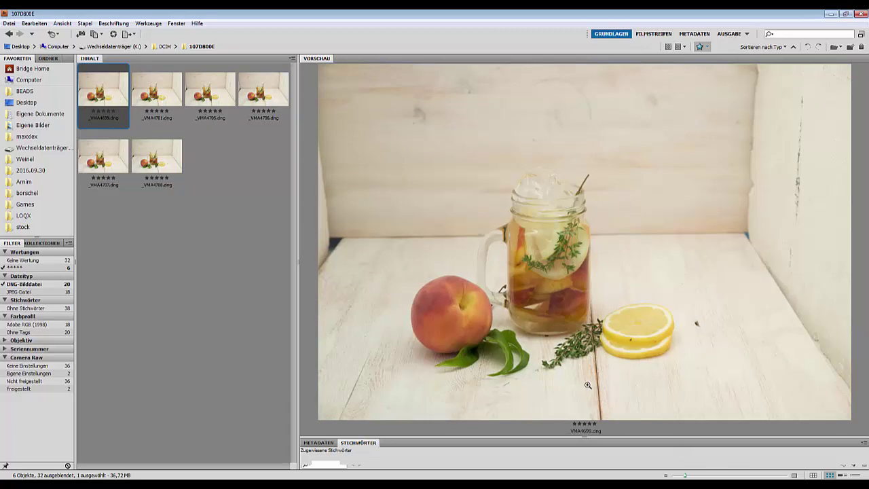
{"action": "left_click", "coordinate": [169, 100]}
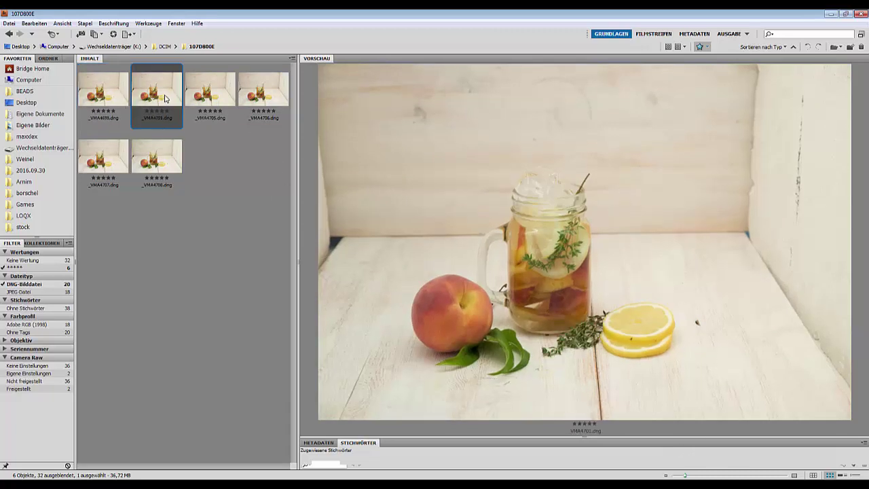
{"action": "left_click", "coordinate": [207, 95]}
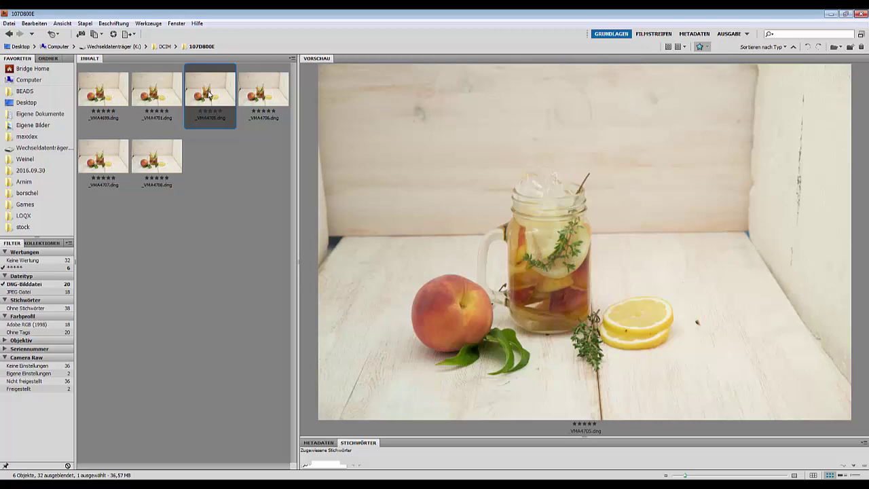
{"action": "left_click", "coordinate": [260, 99]}
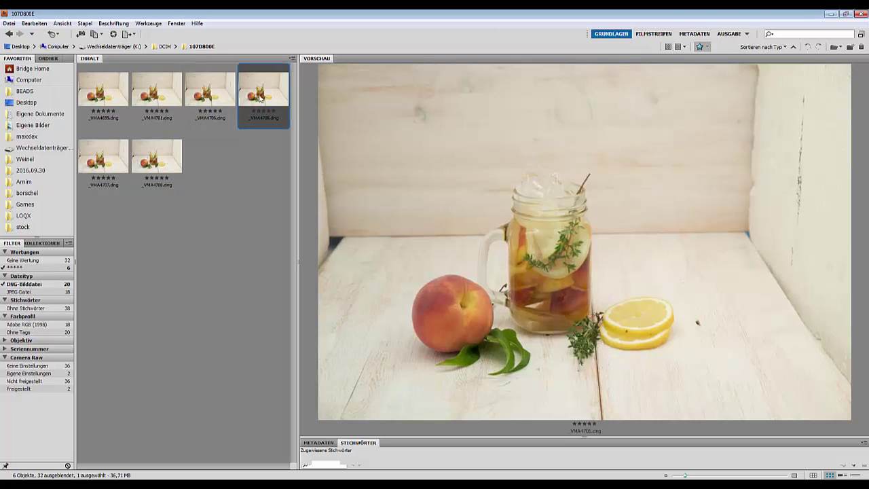
{"action": "left_click", "coordinate": [156, 102]}
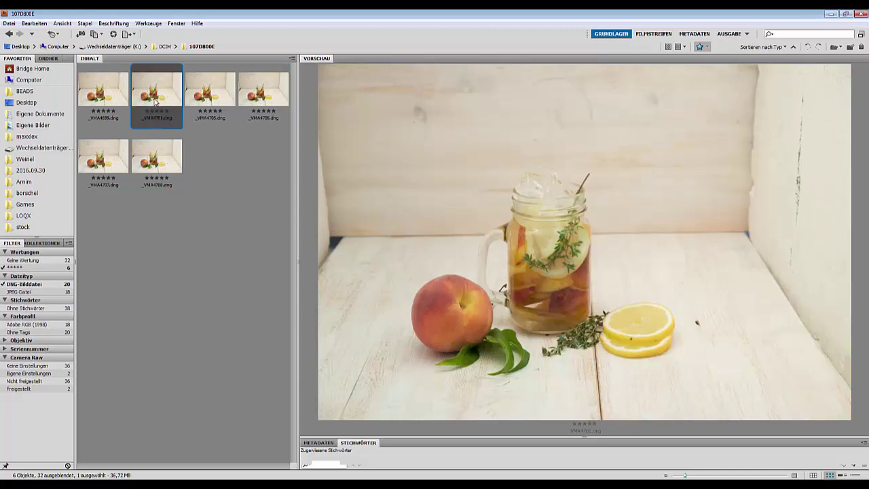
{"action": "left_click", "coordinate": [268, 101]}
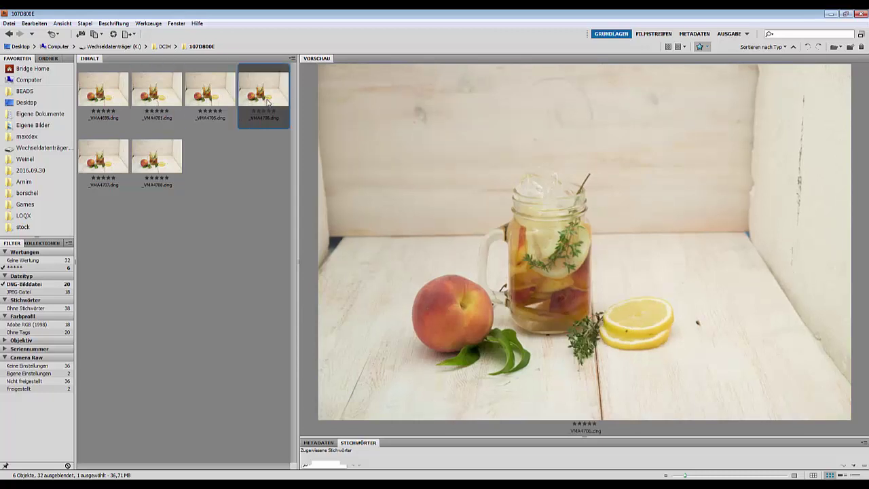
{"action": "left_click", "coordinate": [106, 167]}
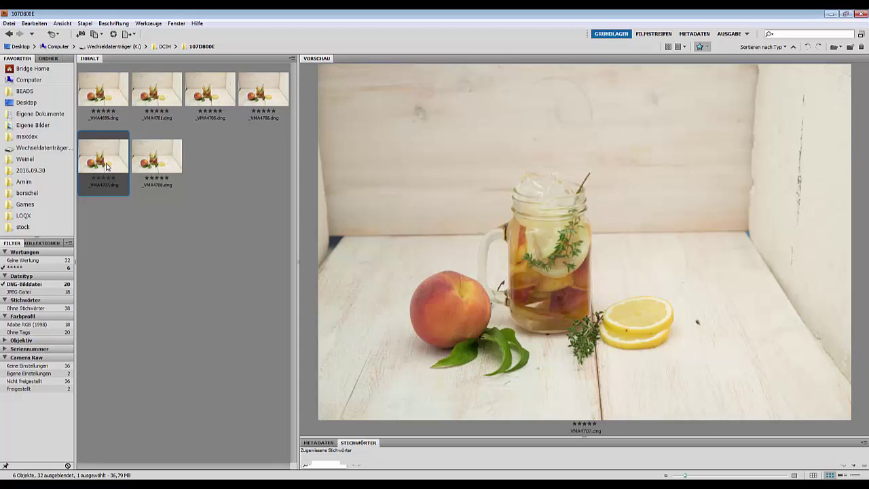
{"action": "left_click", "coordinate": [156, 166]}
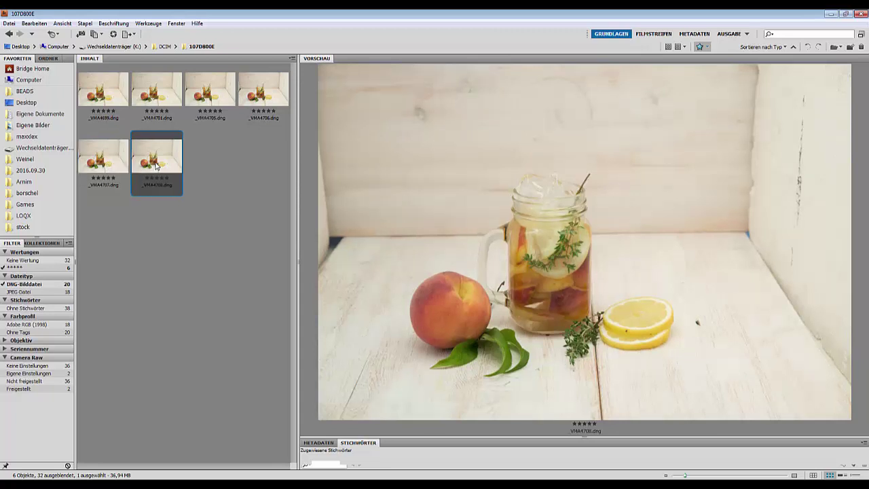
{"action": "left_click", "coordinate": [263, 91]}
{"action": "left_click", "coordinate": [150, 96]}
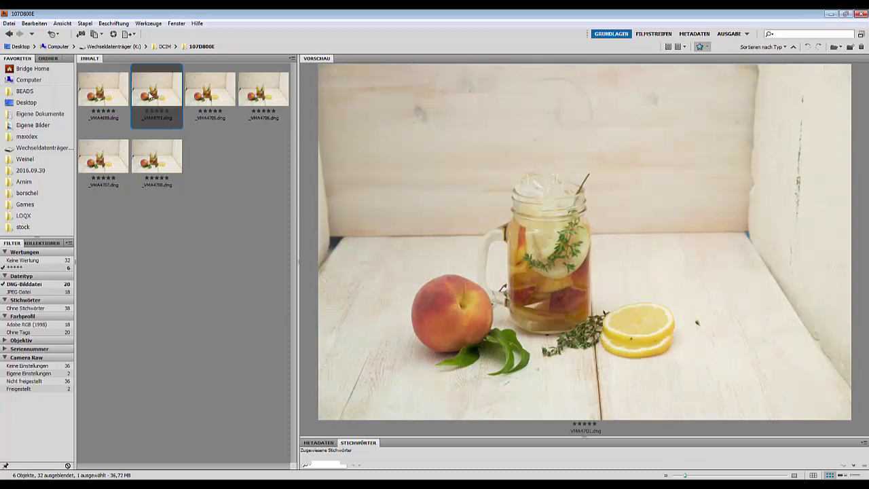
Step: Open the photo _VMA4706.dng with Adobe Photoshop CS5.1
{"action": "left_click", "coordinate": [263, 97]}
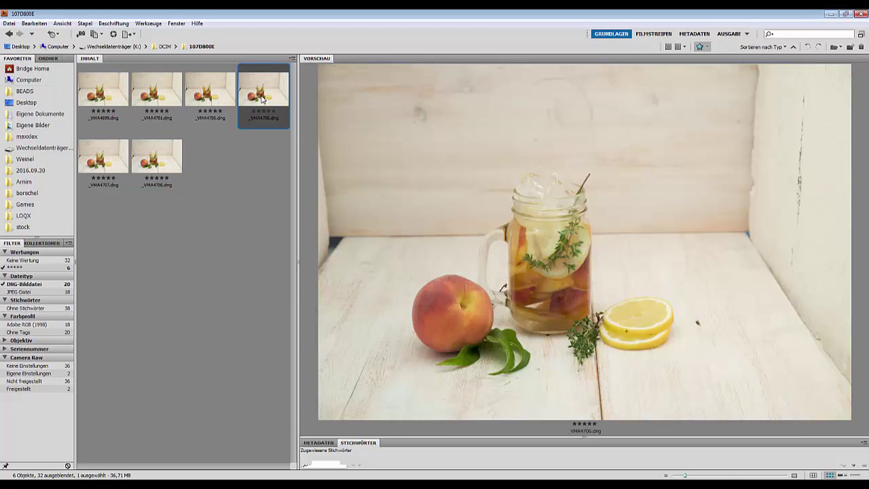
{"action": "right_click", "coordinate": [262, 98]}
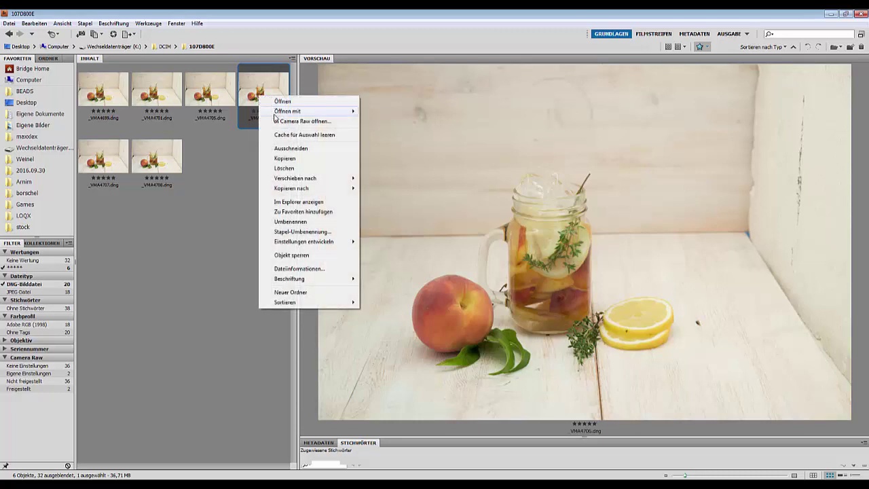
{"action": "mouse_move", "coordinate": [276, 114]}
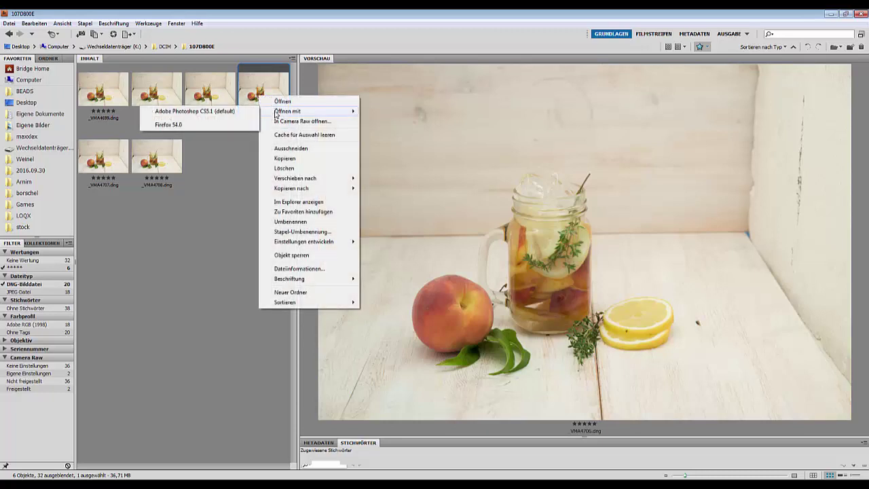
{"action": "left_click", "coordinate": [215, 111]}
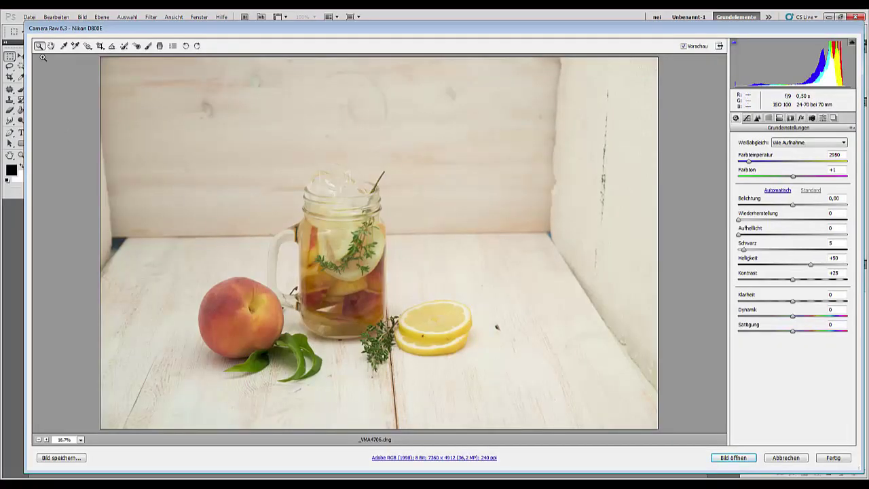
Step: Neutralize the white balance to a colour temperature of 2700 and tint of +5 by sampling the wooden back wall with the White Balance tool
{"action": "left_click", "coordinate": [63, 46]}
{"action": "left_click", "coordinate": [195, 146]}
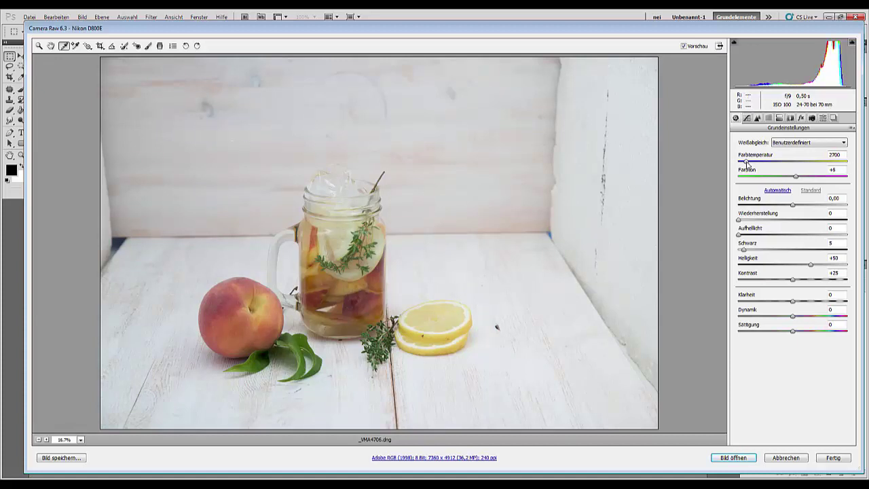
{"action": "left_click_drag", "start_coordinate": [746, 163], "coordinate": [747, 164]}
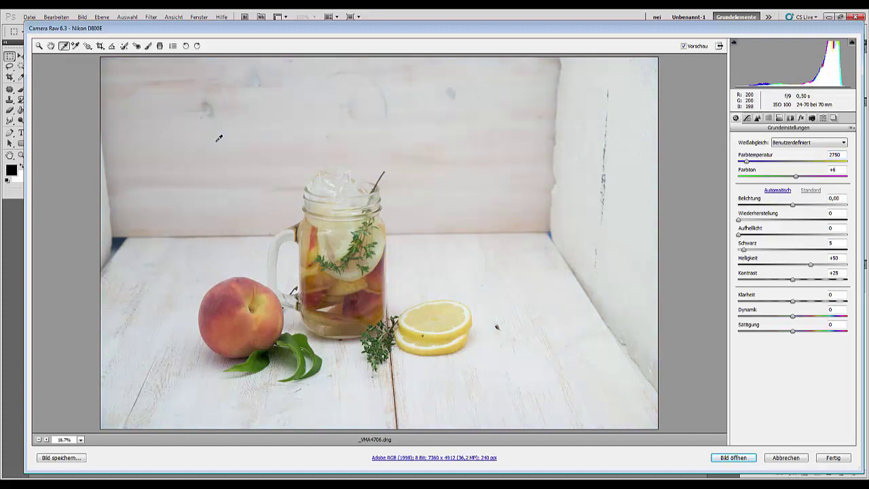
{"action": "left_click", "coordinate": [231, 182]}
{"action": "left_click", "coordinate": [235, 159]}
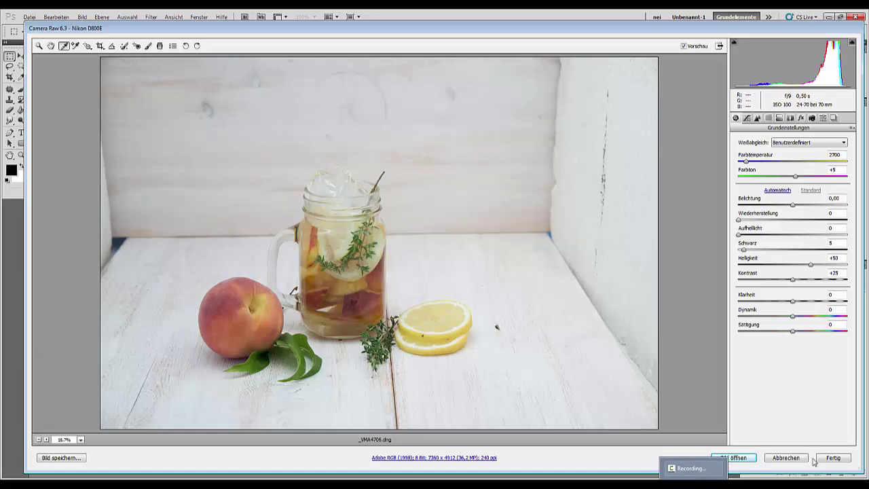
Step: Set exposure to +0.30, vibrance to +15, saturation to +8, clarity to +4 and contrast to +53
{"action": "left_click", "coordinate": [798, 205]}
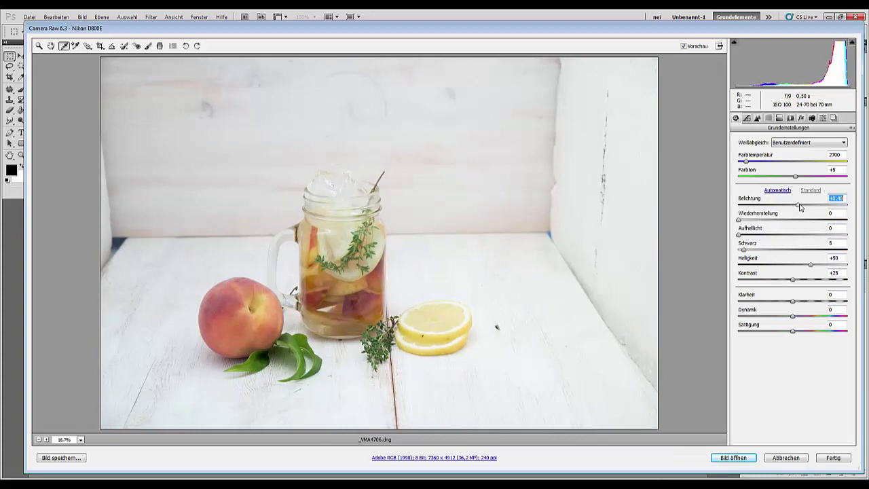
{"action": "mouse_move", "coordinate": [800, 206]}
{"action": "left_mouse_down"}
{"action": "mouse_move", "coordinate": [786, 207]}
{"action": "mouse_move", "coordinate": [798, 206]}
{"action": "left_mouse_up"}
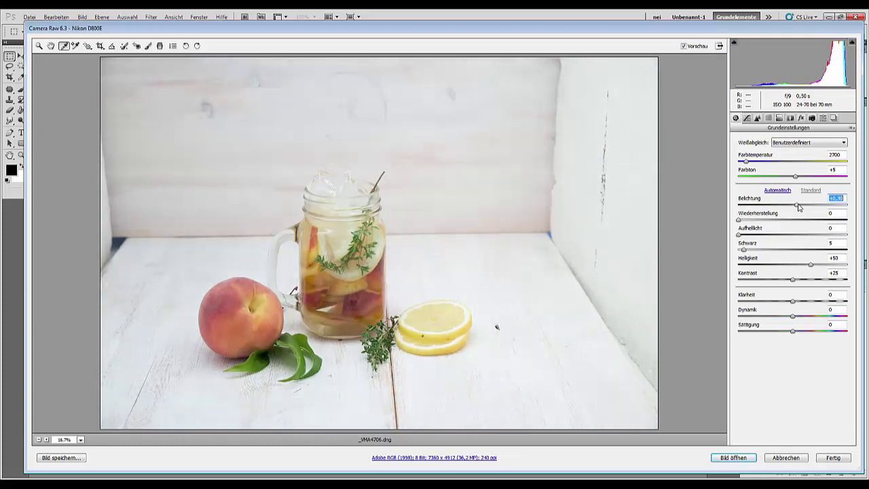
{"action": "mouse_move", "coordinate": [793, 317]}
{"action": "left_mouse_down"}
{"action": "mouse_move", "coordinate": [846, 316]}
{"action": "mouse_move", "coordinate": [802, 314]}
{"action": "left_mouse_up"}
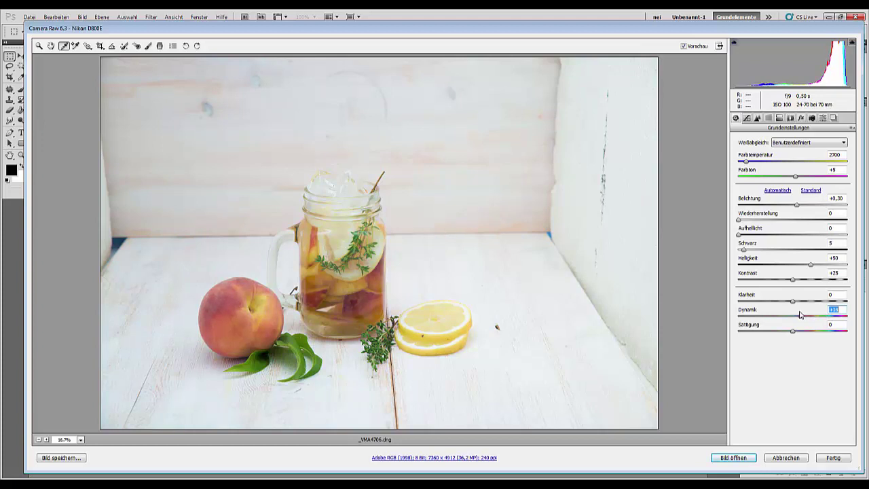
{"action": "mouse_move", "coordinate": [792, 331]}
{"action": "left_mouse_down"}
{"action": "mouse_move", "coordinate": [807, 334]}
{"action": "mouse_move", "coordinate": [798, 332]}
{"action": "left_mouse_up"}
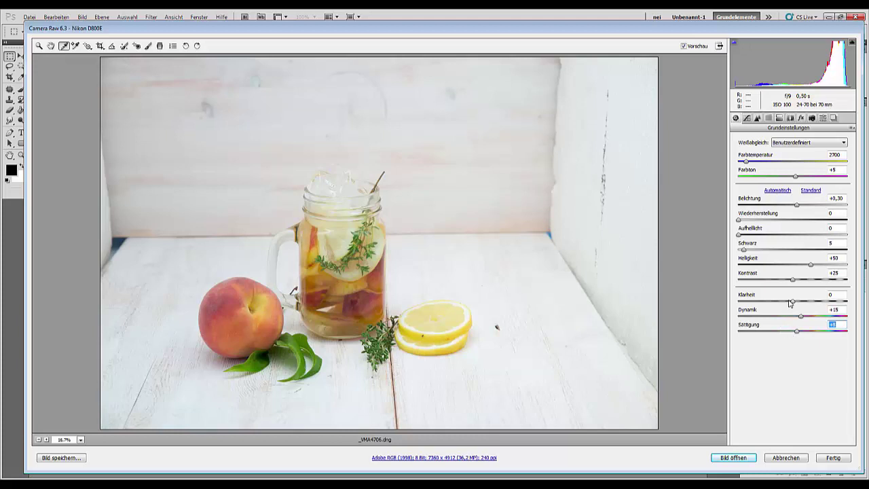
{"action": "left_click_drag", "start_coordinate": [792, 301], "coordinate": [816, 286]}
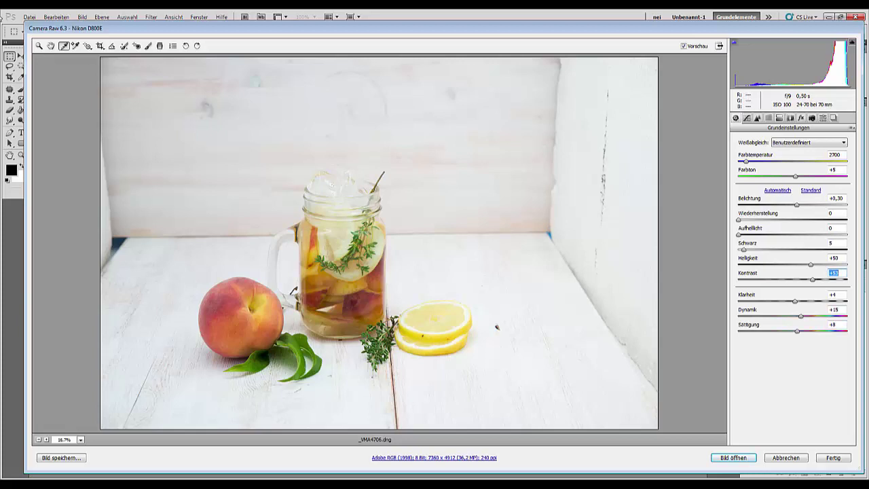
Step: Straighten the photo along the rear edge of the white wooden tabletop and preview the result
{"action": "left_click", "coordinate": [112, 45]}
{"action": "left_click_drag", "start_coordinate": [144, 237], "coordinate": [536, 231]}
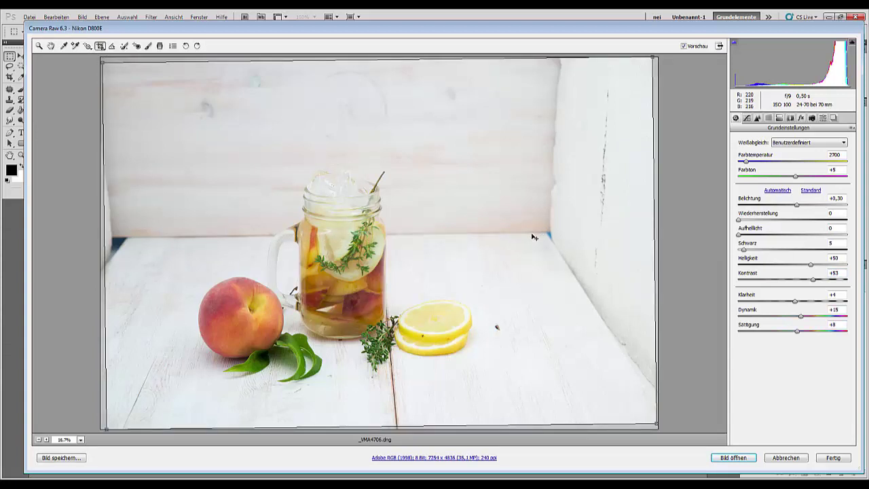
{"action": "key", "text": "z"}
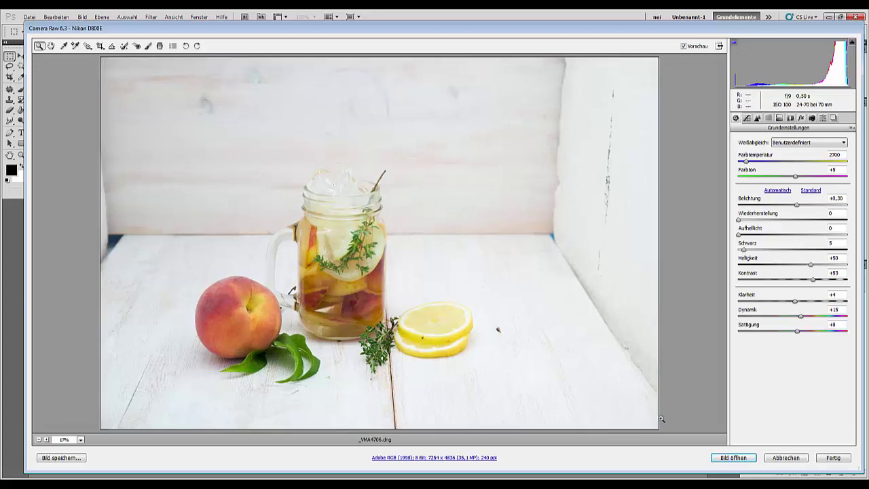
Step: Shrink the 3:2 crop to about 5442 x 3628 pixels around the peach, mug and lemon slices
{"action": "left_click", "coordinate": [100, 45]}
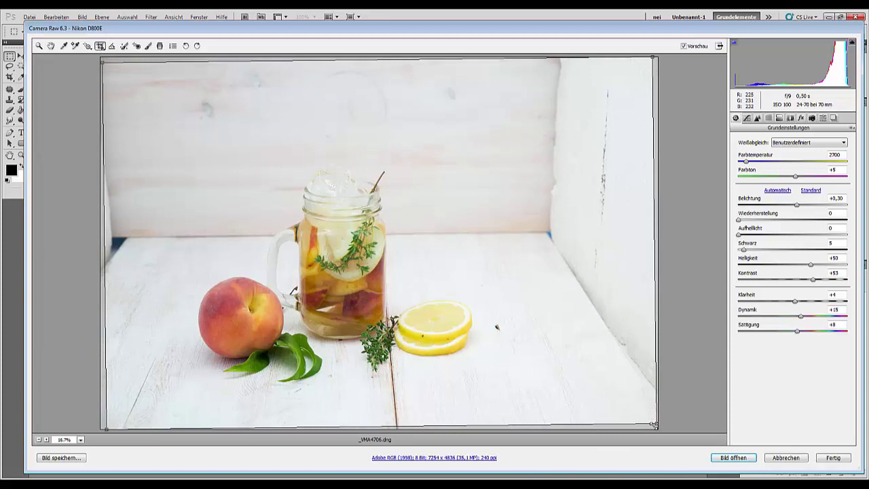
{"action": "left_click_drag", "start_coordinate": [654, 425], "coordinate": [645, 416]}
{"action": "right_click", "coordinate": [495, 354]}
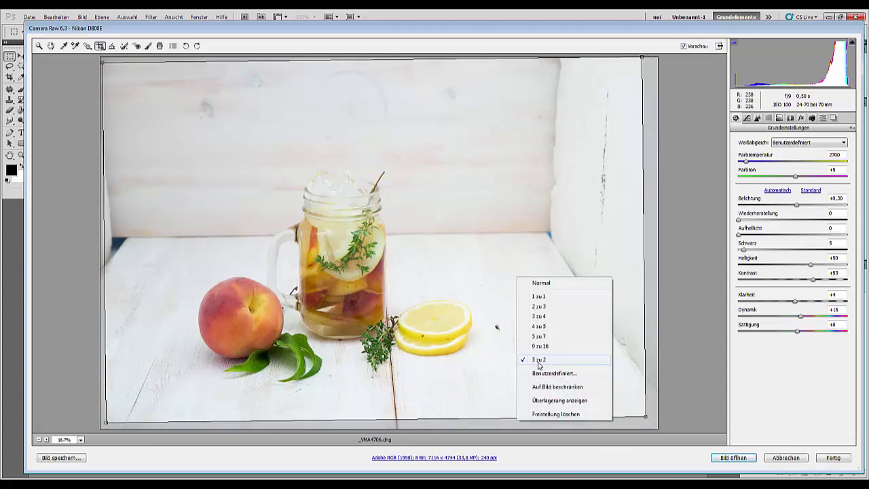
{"action": "left_click", "coordinate": [647, 421]}
{"action": "left_click_drag", "start_coordinate": [647, 421], "coordinate": [553, 393]}
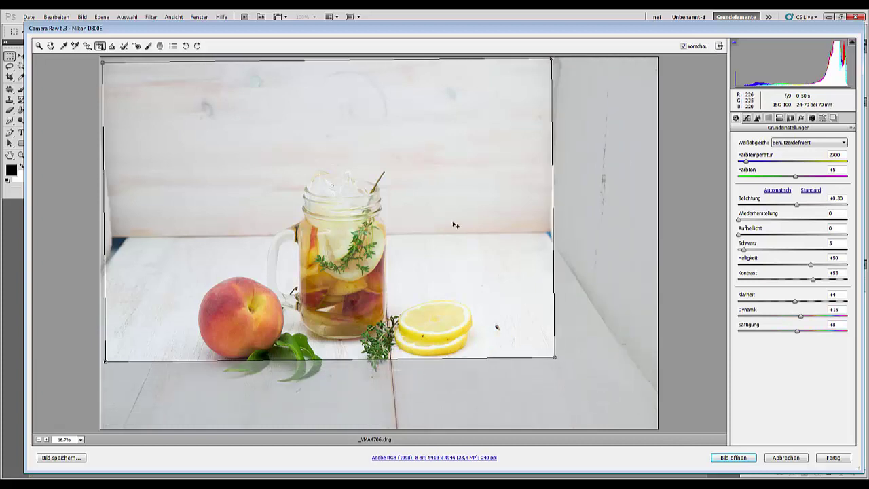
{"action": "left_click_drag", "start_coordinate": [454, 225], "coordinate": [478, 277]}
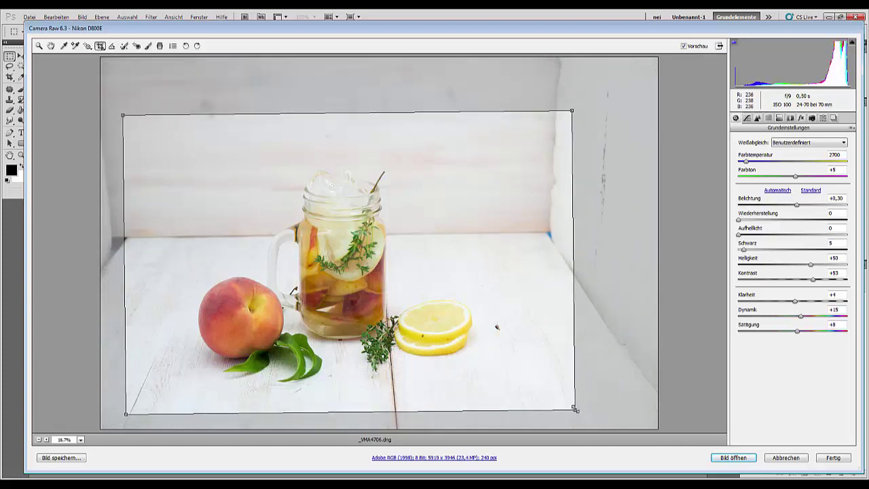
{"action": "left_click_drag", "start_coordinate": [576, 409], "coordinate": [537, 404]}
{"action": "left_click_drag", "start_coordinate": [467, 324], "coordinate": [480, 338]}
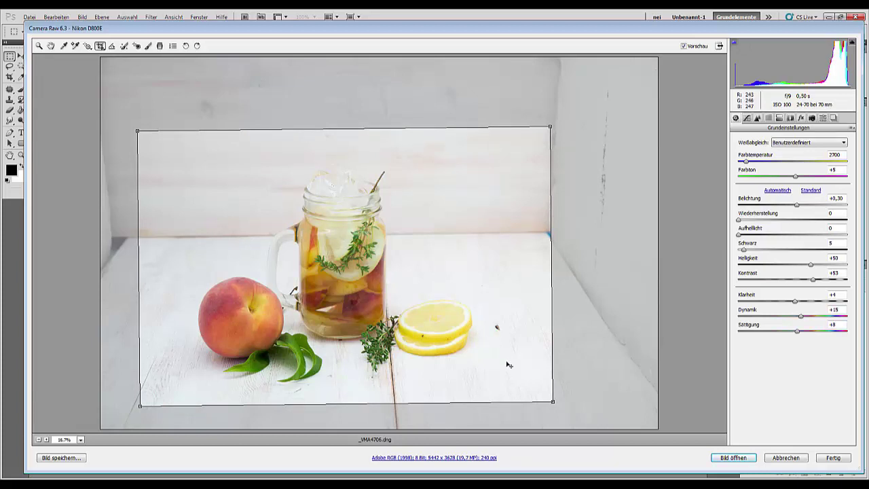
Step: Tighten the crop to about 5124 x 3416 pixels around the still life and open the developed photo in Photoshop
{"action": "left_click_drag", "start_coordinate": [553, 402], "coordinate": [525, 390]}
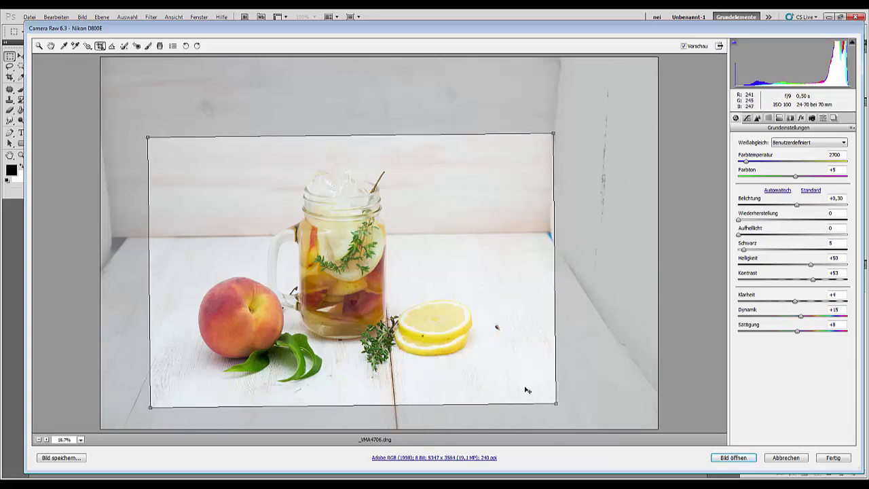
{"action": "mouse_move", "coordinate": [527, 390]}
{"action": "left_mouse_down"}
{"action": "mouse_move", "coordinate": [532, 396]}
{"action": "mouse_move", "coordinate": [518, 394]}
{"action": "left_mouse_up"}
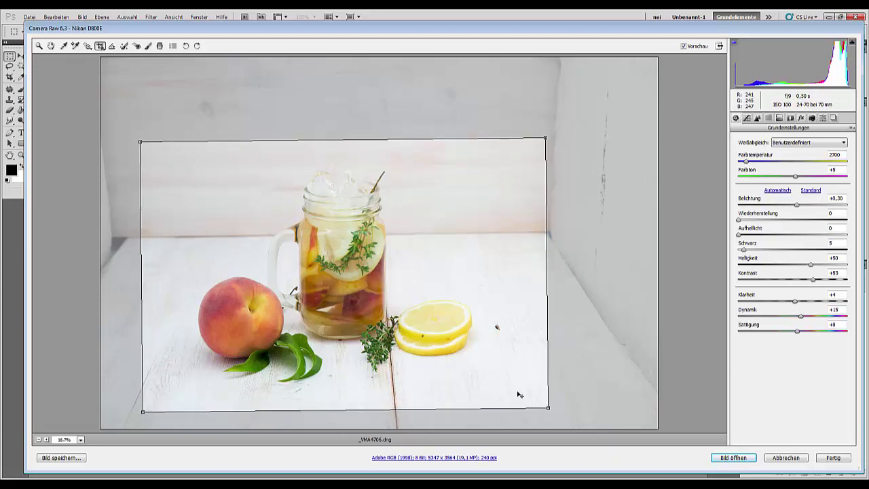
{"action": "left_click_drag", "start_coordinate": [143, 412], "coordinate": [160, 409]}
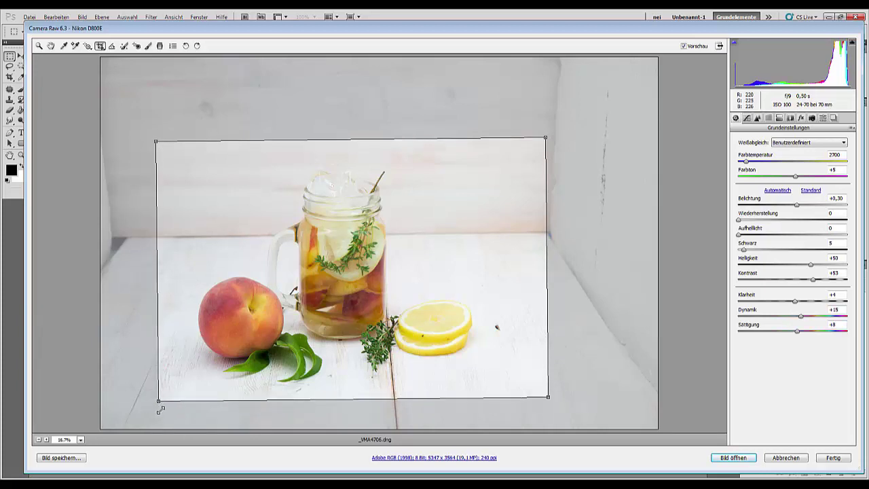
{"action": "left_click_drag", "start_coordinate": [341, 394], "coordinate": [341, 400]}
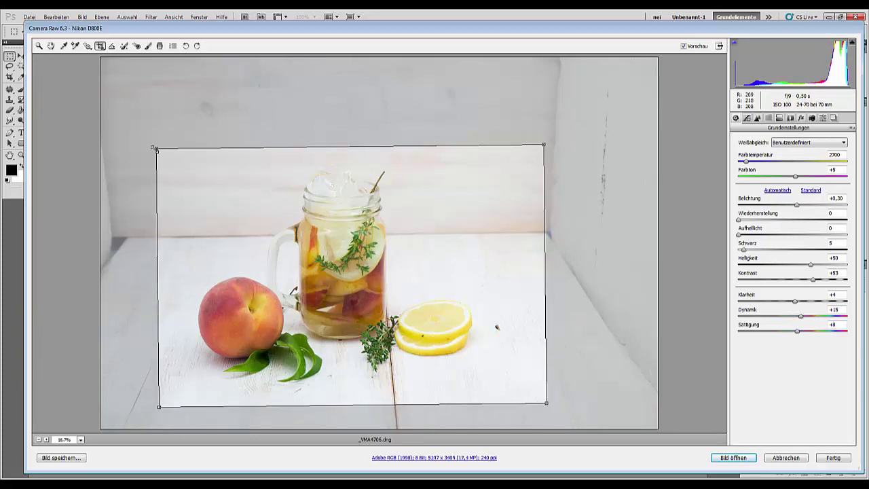
{"action": "mouse_move", "coordinate": [154, 147]}
{"action": "left_mouse_down"}
{"action": "mouse_move", "coordinate": [148, 136]}
{"action": "mouse_move", "coordinate": [150, 144]}
{"action": "left_mouse_up"}
{"action": "left_click_drag", "start_coordinate": [278, 368], "coordinate": [280, 369]}
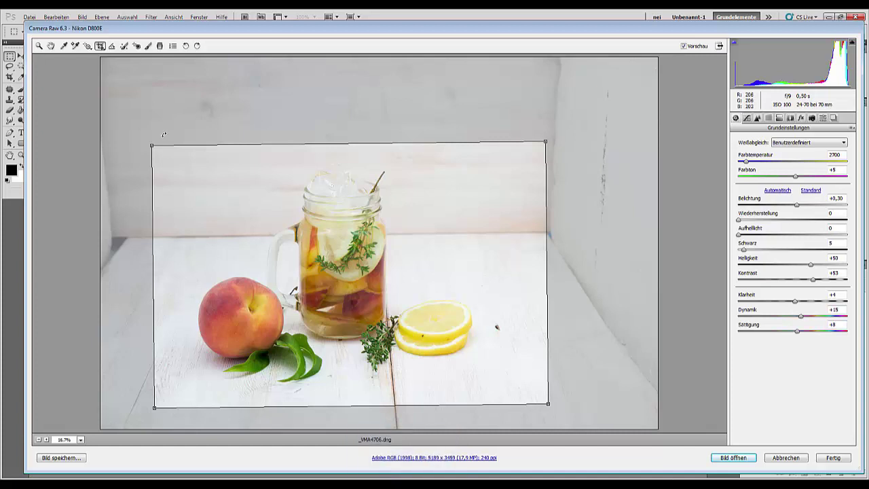
{"action": "left_click_drag", "start_coordinate": [152, 145], "coordinate": [170, 170]}
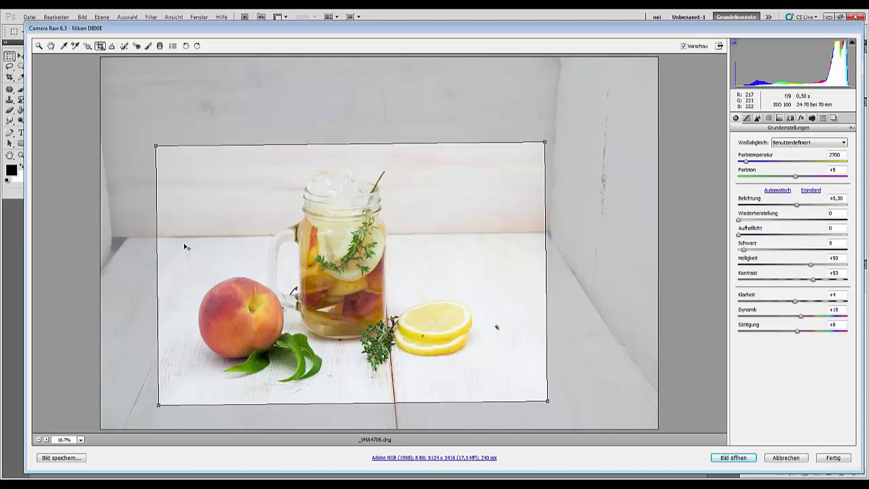
{"action": "left_click_drag", "start_coordinate": [216, 222], "coordinate": [217, 222]}
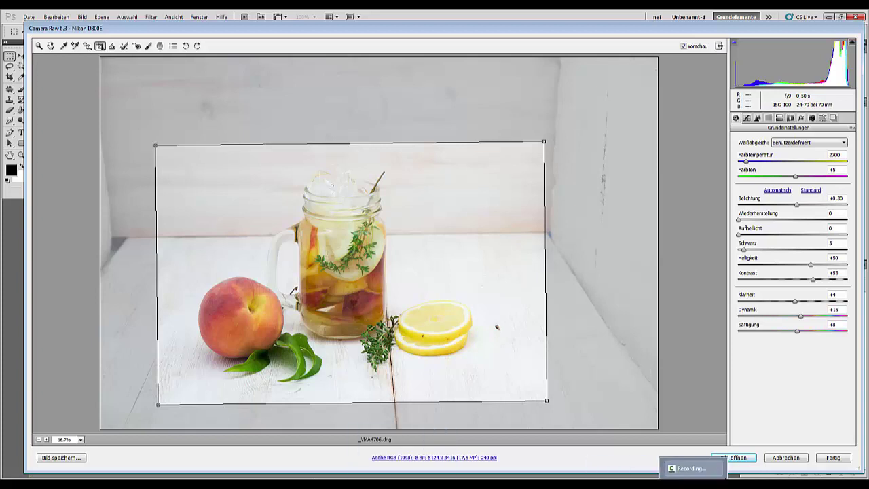
{"action": "left_click", "coordinate": [734, 461]}
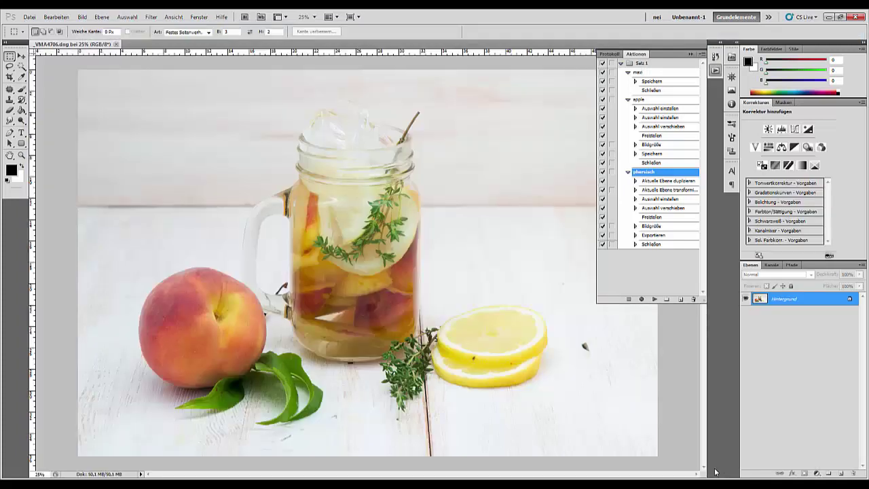
Step: Examine the mug, thyme, lemon slices and tabletop close up for blemishes that need retouching
{"action": "key", "text": "ctrl+minus"}
{"action": "key", "text": "ctrl+minus"}
{"action": "key", "text": "ctrl+plus"}
{"action": "key", "text": "ctrl+plus"}
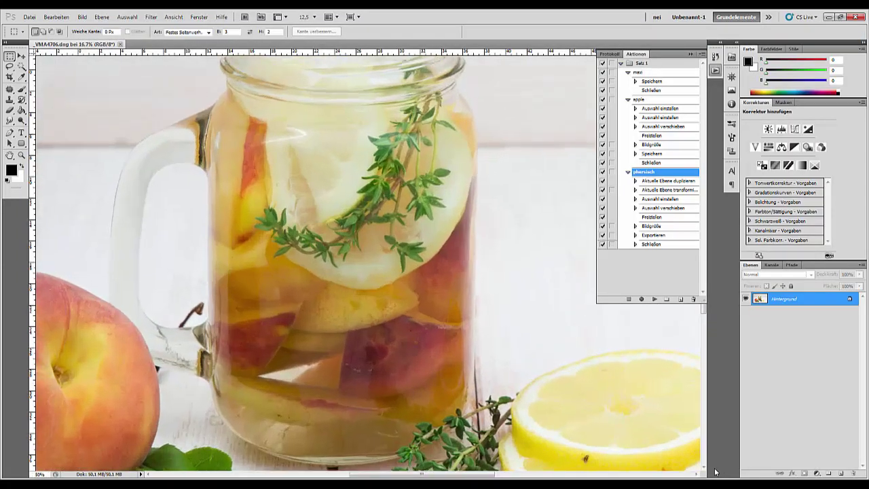
{"action": "key", "text": "ctrl+plus"}
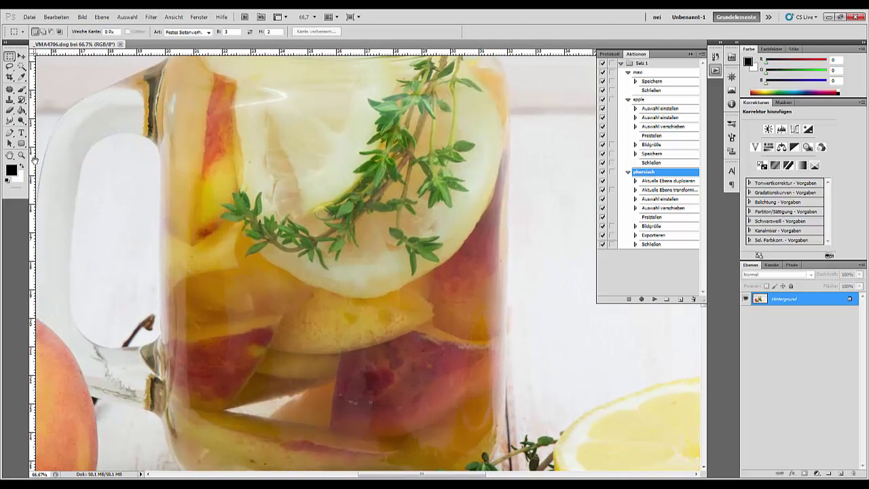
{"action": "left_click_drag", "start_coordinate": [207, 309], "coordinate": [73, 45]}
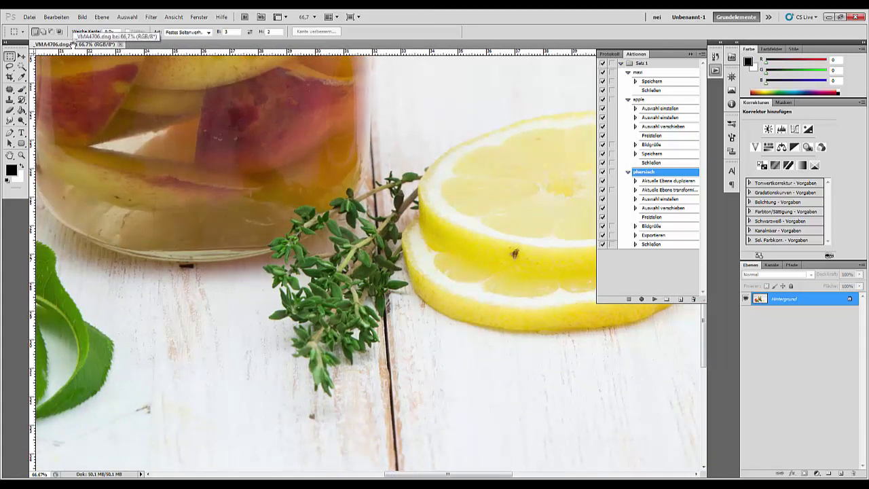
{"action": "key", "text": "ctrl+minus"}
{"action": "key", "text": "ctrl+minus"}
{"action": "key", "text": "ctrl+minus"}
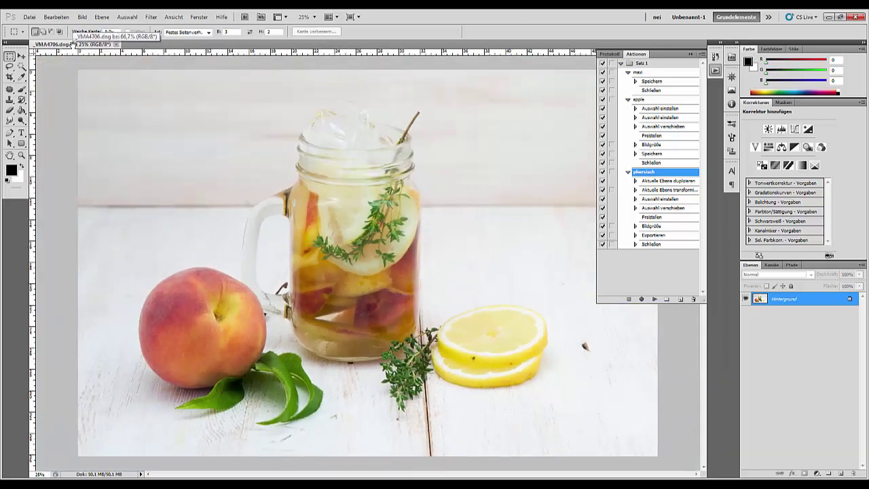
{"action": "key", "text": "ctrl+minus"}
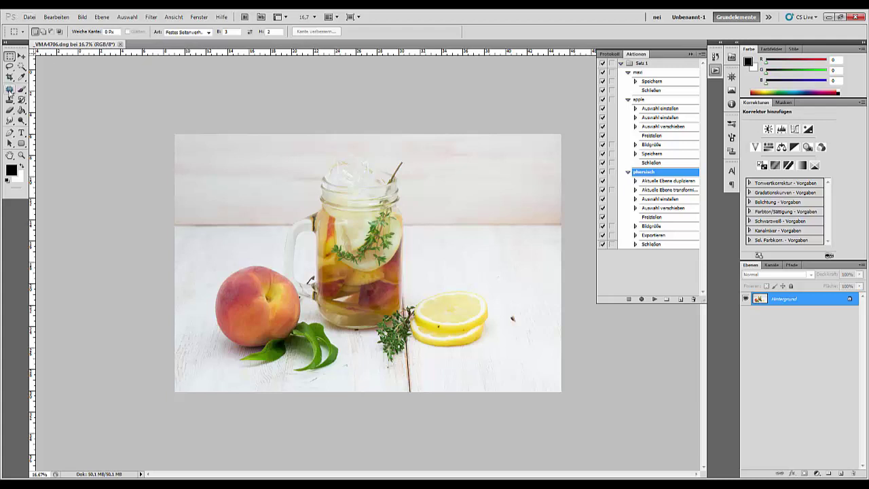
Step: Patch the dark speck on the tabletop beside the lemon slices using clean wood as the source, and deselect
{"action": "left_click", "coordinate": [9, 89]}
{"action": "mouse_move", "coordinate": [511, 309]}
{"action": "left_mouse_down"}
{"action": "mouse_move", "coordinate": [517, 332]}
{"action": "mouse_move", "coordinate": [520, 296]}
{"action": "mouse_move", "coordinate": [512, 309]}
{"action": "mouse_move", "coordinate": [537, 264]}
{"action": "left_mouse_up"}
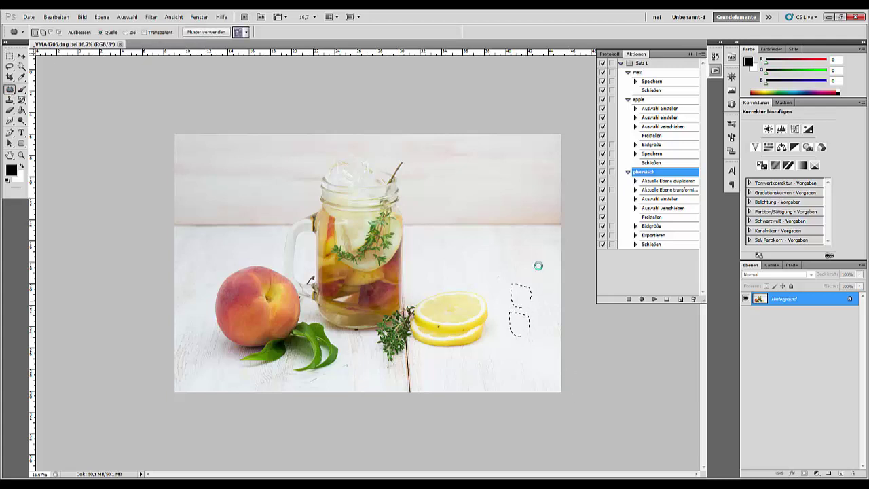
{"action": "key", "text": "ctrl+d"}
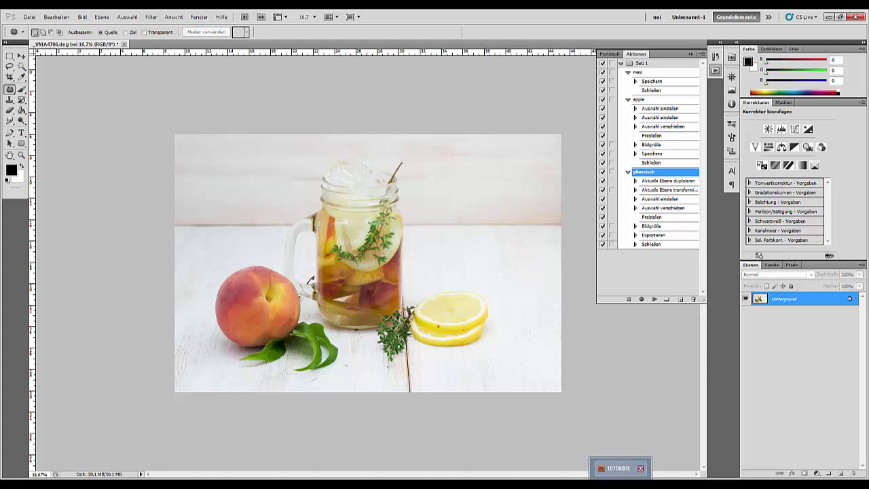
Step: Remove the faint grey spot on the wood behind the lemon slices with the content-aware Spot Healing Brush
{"action": "key", "text": "ctrl+plus"}
{"action": "key", "text": "ctrl+plus"}
{"action": "key", "text": "ctrl+plus"}
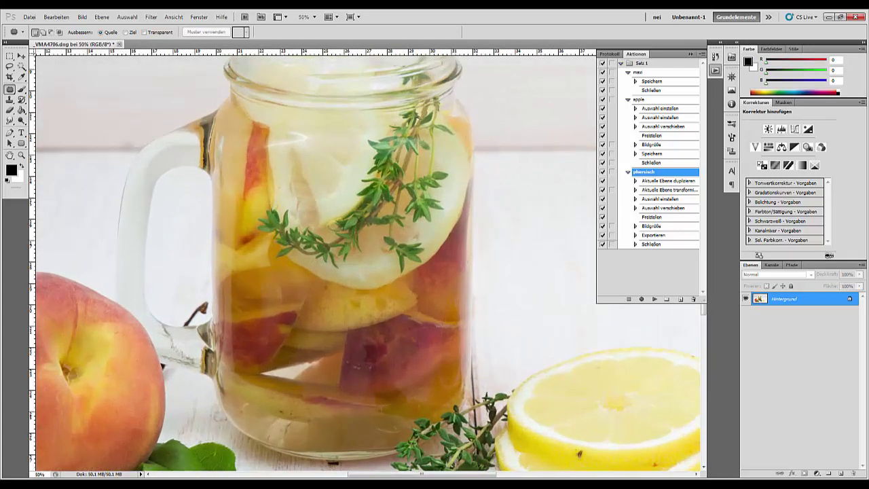
{"action": "left_click_drag", "start_coordinate": [449, 343], "coordinate": [203, 233]}
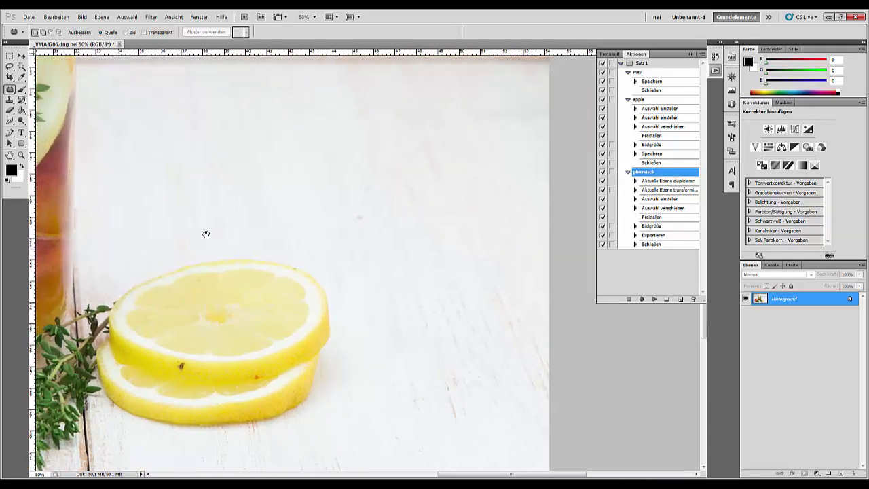
{"action": "left_click_drag", "start_coordinate": [9, 90], "coordinate": [28, 94]}
{"action": "left_click", "coordinate": [357, 217]}
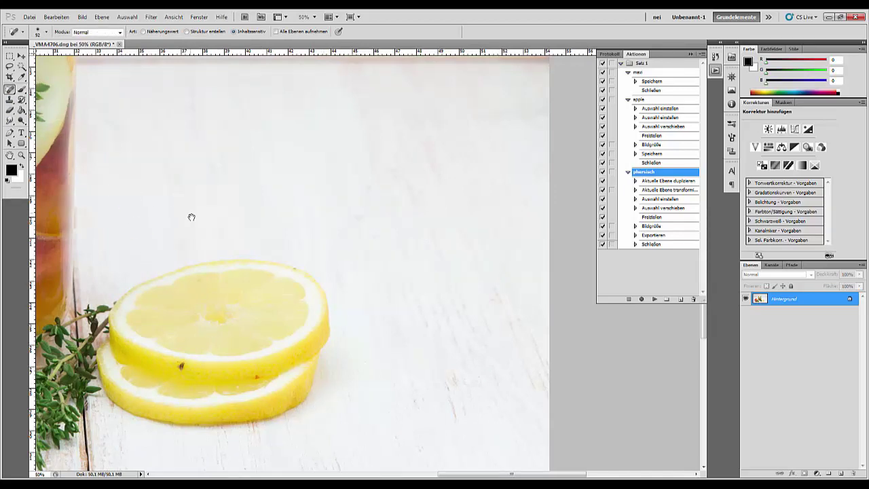
Step: Try to heal the dark mark on the tabletop beside the peach leaves, and undo the stroke
{"action": "left_click_drag", "start_coordinate": [191, 216], "coordinate": [835, 180]}
{"action": "scroll", "coordinate": [788, 149], "scroll_direction": "down", "scroll_amount": 3}
{"action": "scroll", "coordinate": [787, 150], "scroll_direction": "right", "scroll_amount": 2}
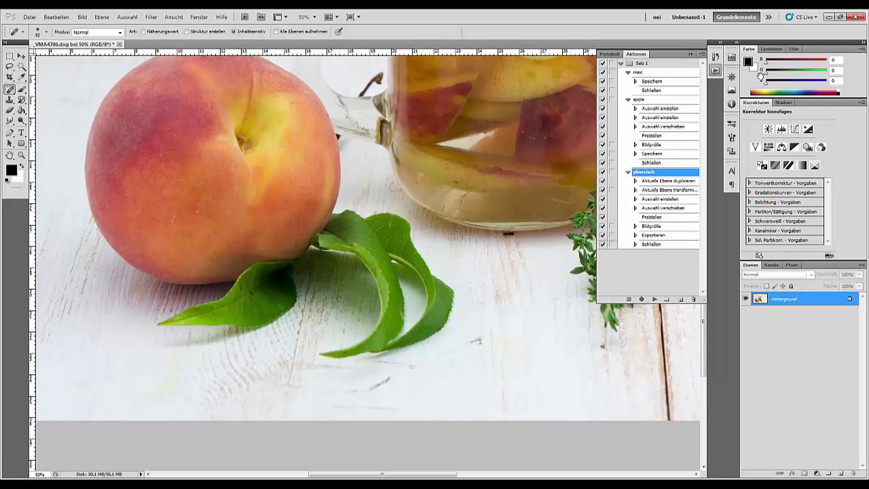
{"action": "left_click_drag", "start_coordinate": [467, 334], "coordinate": [476, 342]}
{"action": "key", "text": "ctrl+z"}
Step: Examine the leaves and the peach skin at 100% for blemishes, and return to the full image
{"action": "key", "text": "ctrl+plus"}
{"action": "key", "text": "ctrl+plus"}
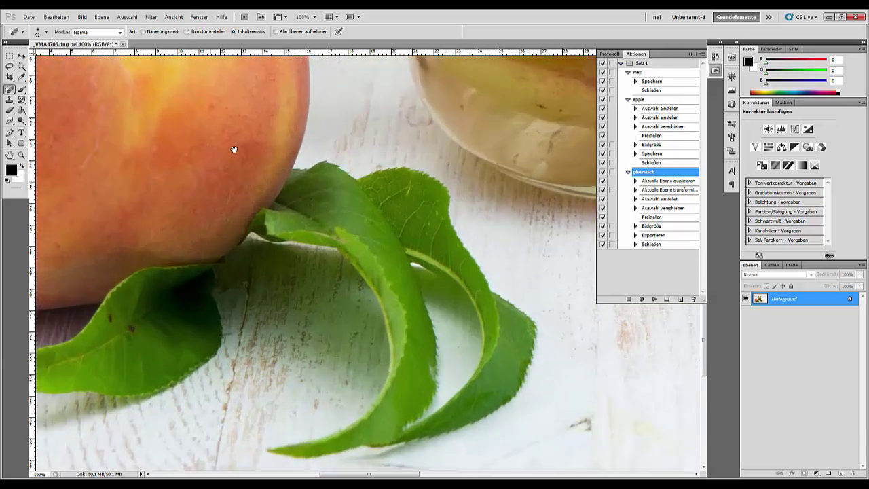
{"action": "mouse_move", "coordinate": [229, 173]}
{"action": "left_mouse_down"}
{"action": "mouse_move", "coordinate": [2, 325]}
{"action": "mouse_move", "coordinate": [1, 469]}
{"action": "mouse_move", "coordinate": [89, 468]}
{"action": "mouse_move", "coordinate": [365, 283]}
{"action": "mouse_move", "coordinate": [436, 279]}
{"action": "mouse_move", "coordinate": [437, 326]}
{"action": "left_mouse_up"}
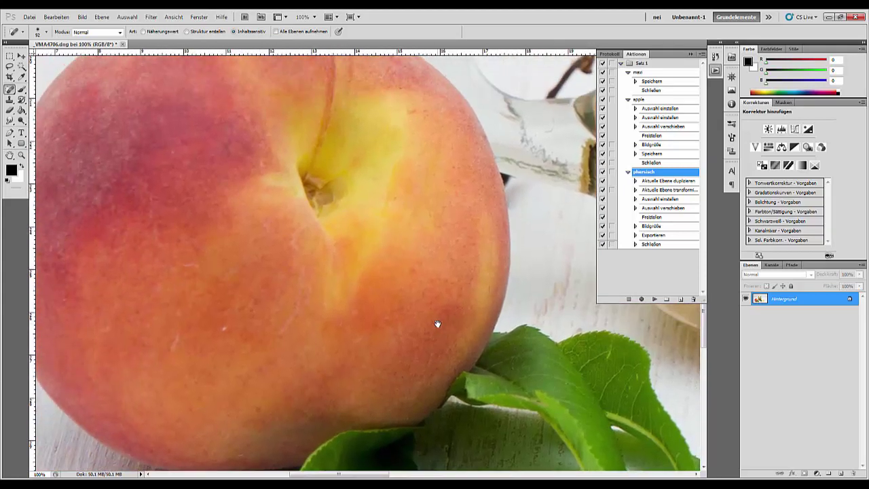
{"action": "key", "text": "ctrl+minus"}
{"action": "key", "text": "ctrl+minus"}
{"action": "key", "text": "ctrl+minus"}
{"action": "key", "text": "ctrl+minus"}
{"action": "key", "text": "ctrl+minus"}
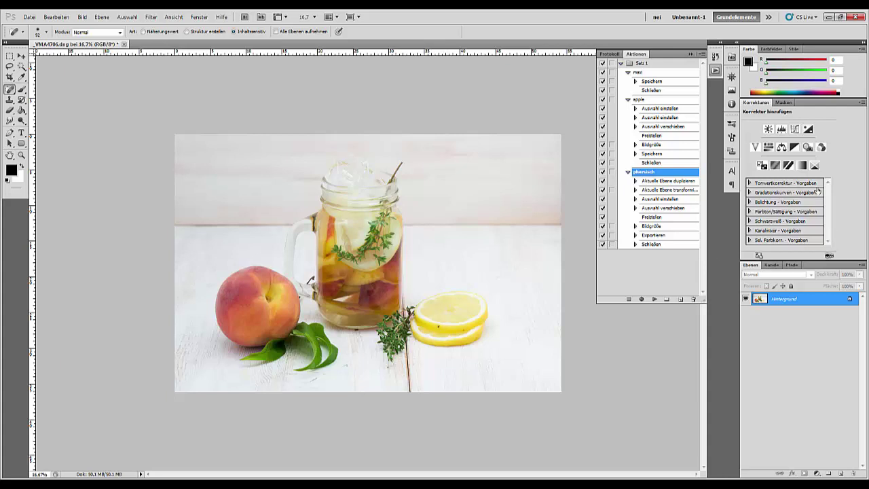
Step: Open the Viveza 2 filter and place a control point on the fruit in the jar, sized to about the jar's width
{"action": "left_click", "coordinate": [150, 17]}
{"action": "mouse_move", "coordinate": [181, 215]}
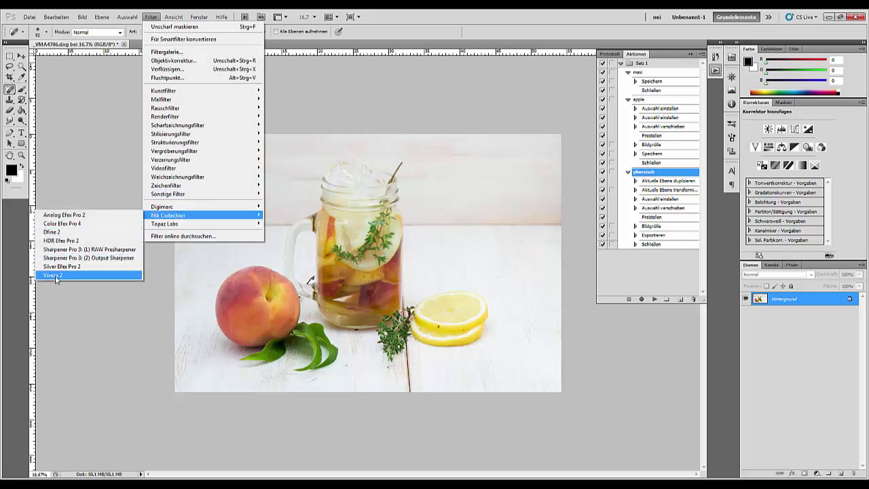
{"action": "left_click", "coordinate": [54, 275]}
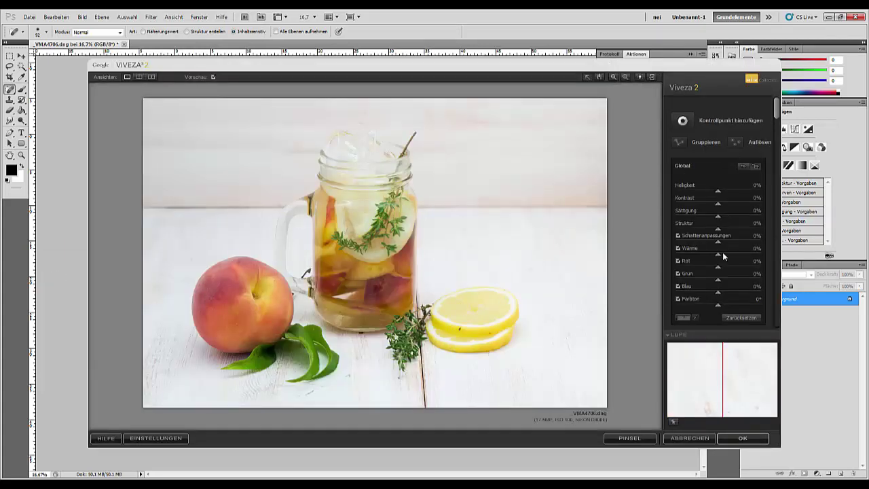
{"action": "left_click", "coordinate": [685, 123]}
{"action": "left_click", "coordinate": [369, 266]}
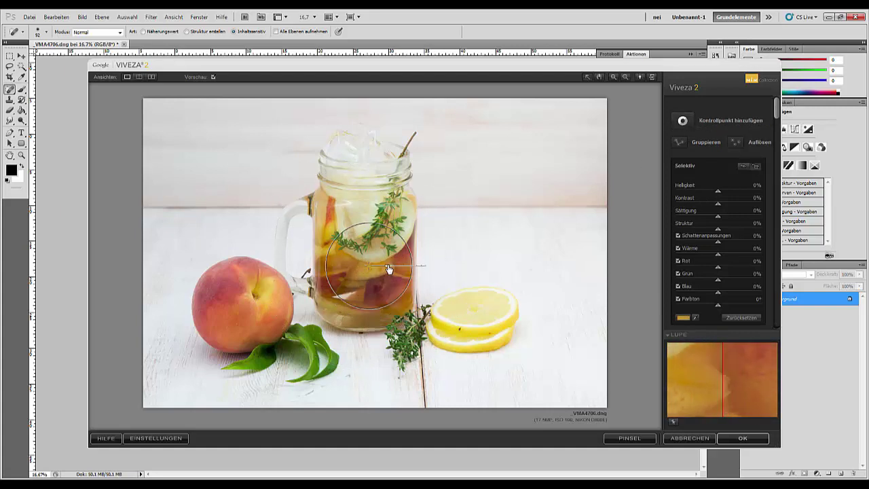
{"action": "left_click_drag", "start_coordinate": [393, 270], "coordinate": [391, 270]}
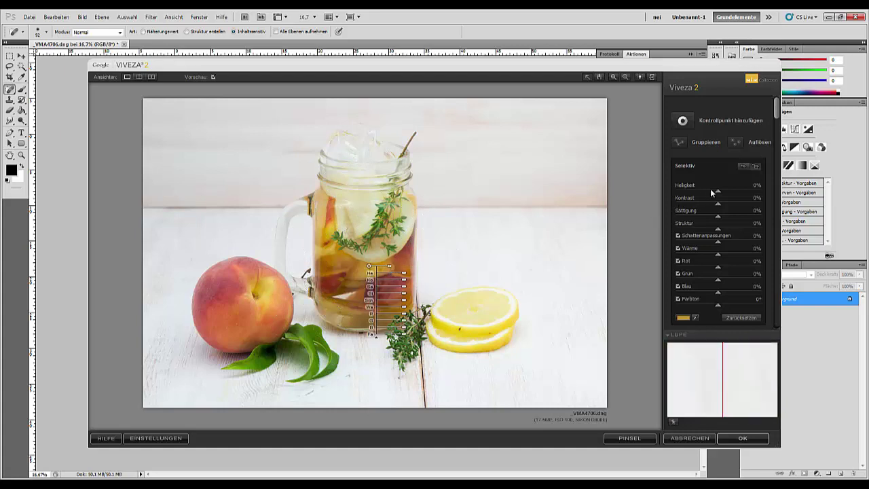
Step: Set the drink's control point to brightness 3%, contrast 30%, saturation 22%, warmth -5% and red 25%
{"action": "mouse_move", "coordinate": [719, 194]}
{"action": "left_mouse_down"}
{"action": "mouse_move", "coordinate": [727, 193]}
{"action": "mouse_move", "coordinate": [720, 197]}
{"action": "left_mouse_up"}
{"action": "mouse_move", "coordinate": [724, 216]}
{"action": "left_mouse_down"}
{"action": "mouse_move", "coordinate": [735, 217]}
{"action": "mouse_move", "coordinate": [727, 216]}
{"action": "left_mouse_up"}
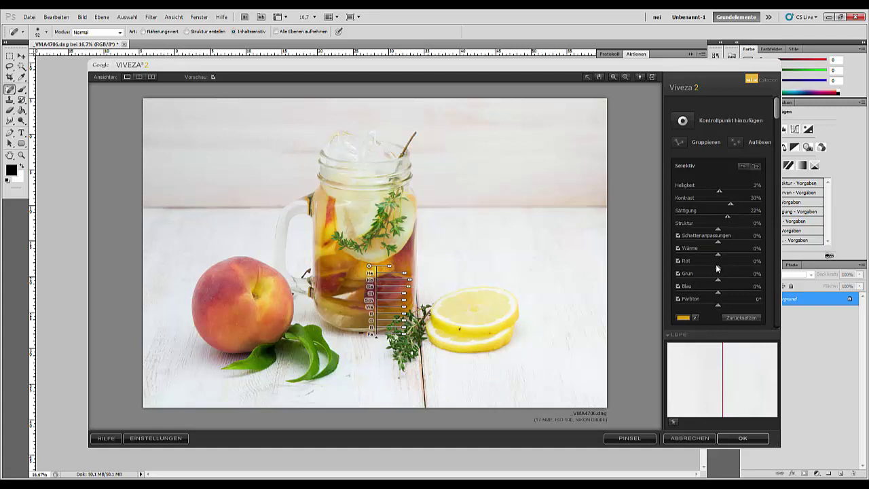
{"action": "left_click_drag", "start_coordinate": [716, 269], "coordinate": [729, 269]}
{"action": "mouse_move", "coordinate": [719, 255]}
{"action": "left_mouse_down"}
{"action": "mouse_move", "coordinate": [727, 255]}
{"action": "mouse_move", "coordinate": [717, 256]}
{"action": "left_mouse_up"}
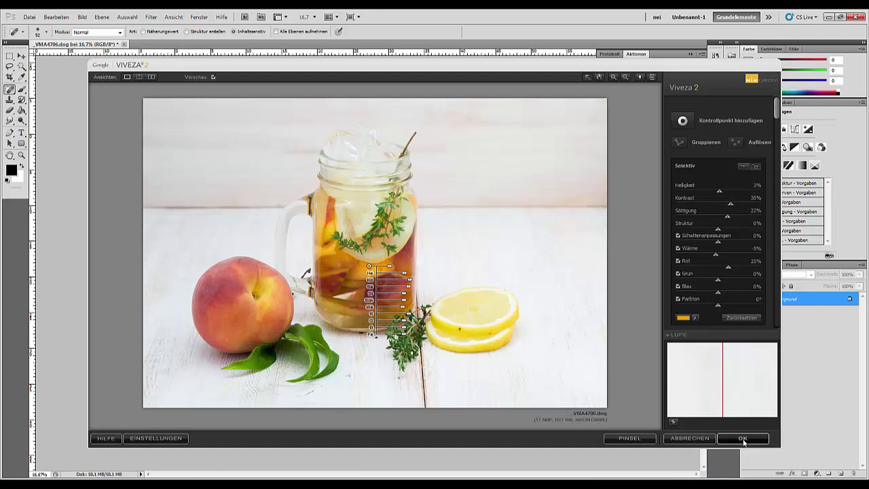
Step: Add a second control point whose radius covers the whole peach, adjust its red value, and apply the filter
{"action": "left_click", "coordinate": [683, 121]}
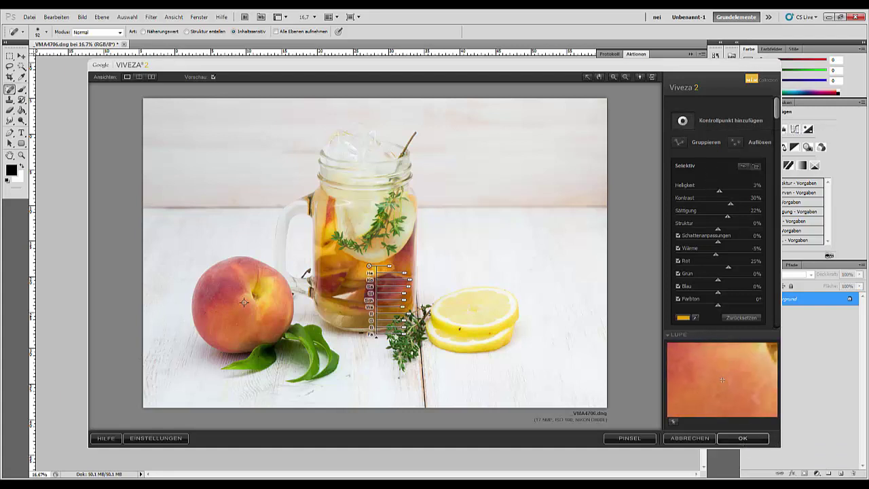
{"action": "left_click", "coordinate": [250, 309]}
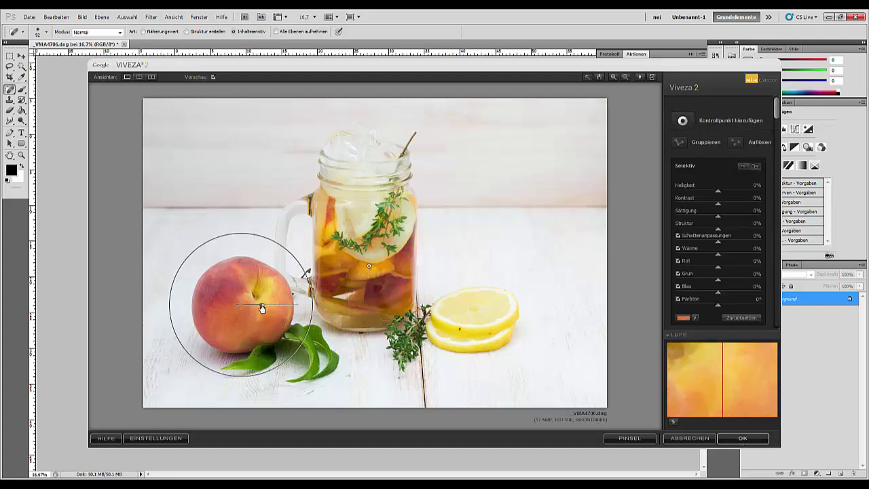
{"action": "left_click_drag", "start_coordinate": [251, 309], "coordinate": [292, 307]}
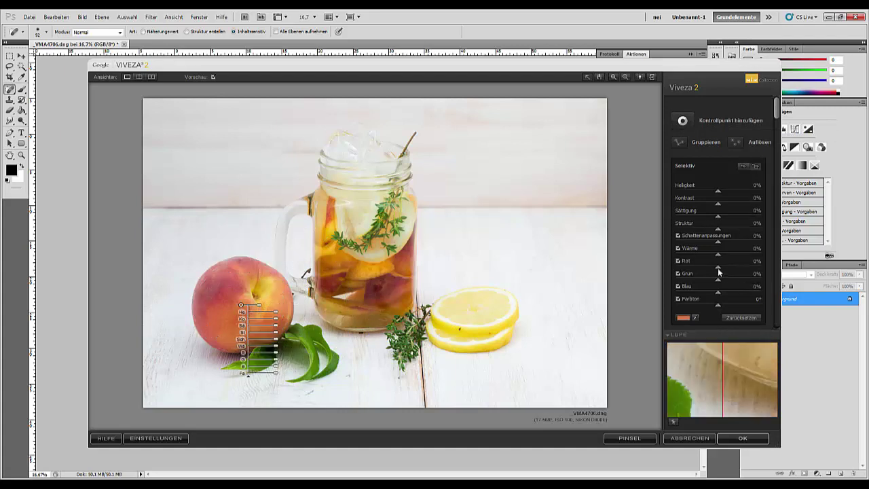
{"action": "left_click_drag", "start_coordinate": [718, 268], "coordinate": [696, 266]}
{"action": "left_click", "coordinate": [738, 440]}
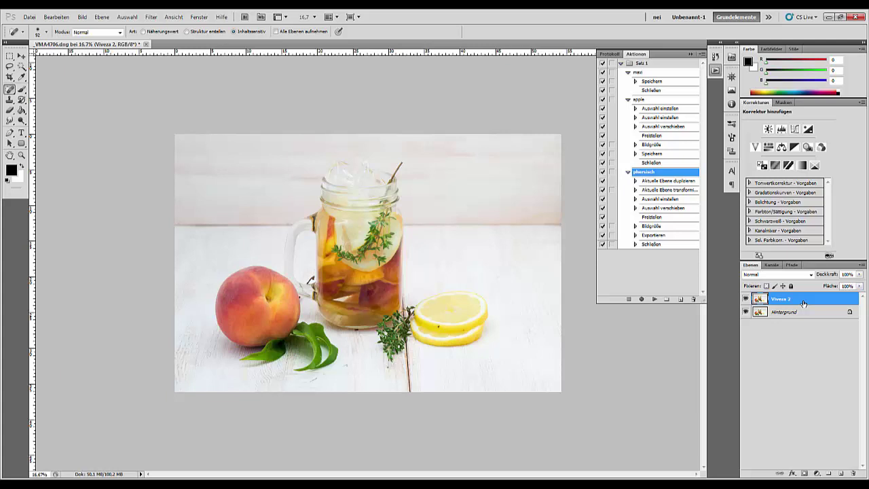
Step: Brighten the Viveza 2 layer with a clipped Levels adjustment by slightly lowering the white input point, and merge it into the layer
{"action": "left_click", "coordinate": [781, 129]}
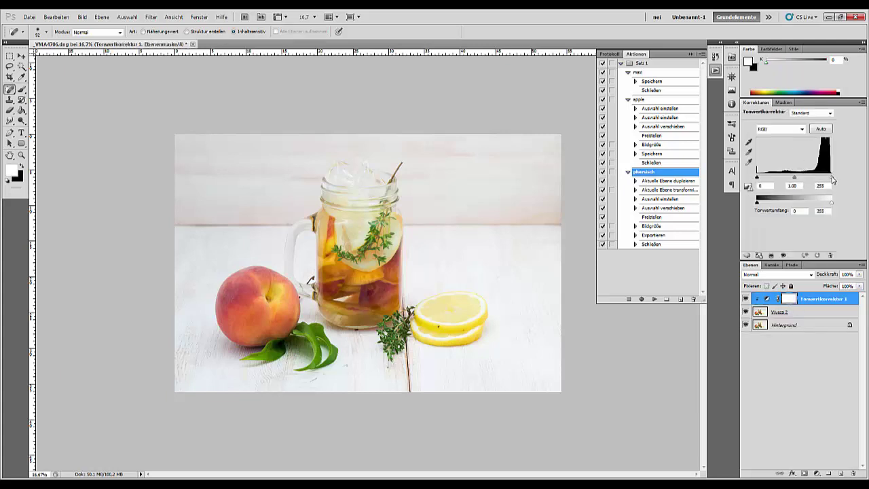
{"action": "left_click_drag", "start_coordinate": [832, 178], "coordinate": [831, 180]}
{"action": "key", "text": "Delete"}
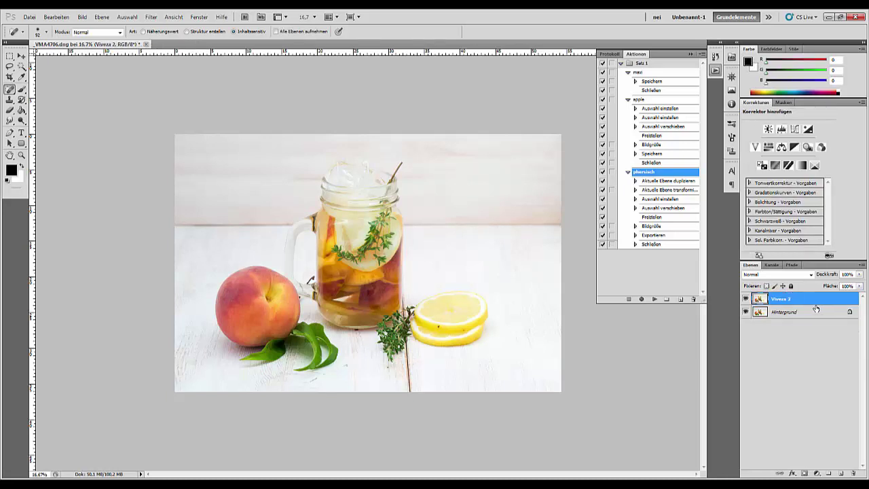
Step: Hide the Viveza 2 layer and add a Black & White adjustment layer directly above the background layer
{"action": "left_click", "coordinate": [746, 300]}
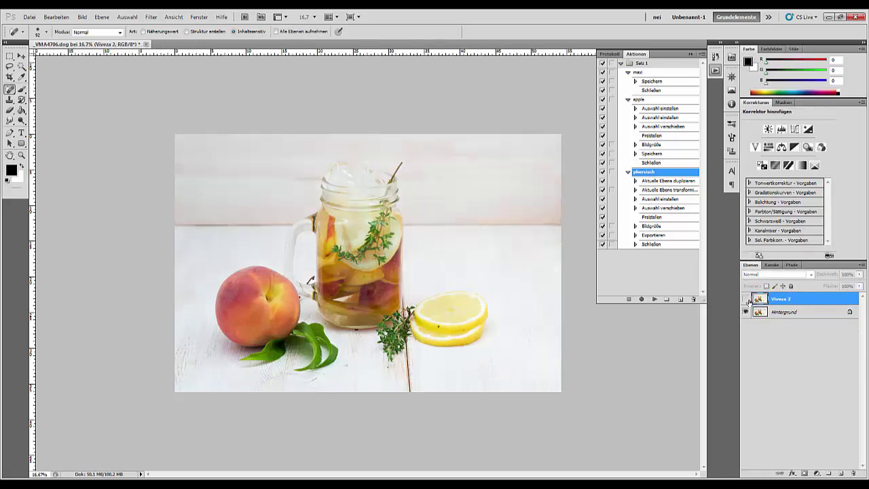
{"action": "left_click", "coordinate": [784, 313]}
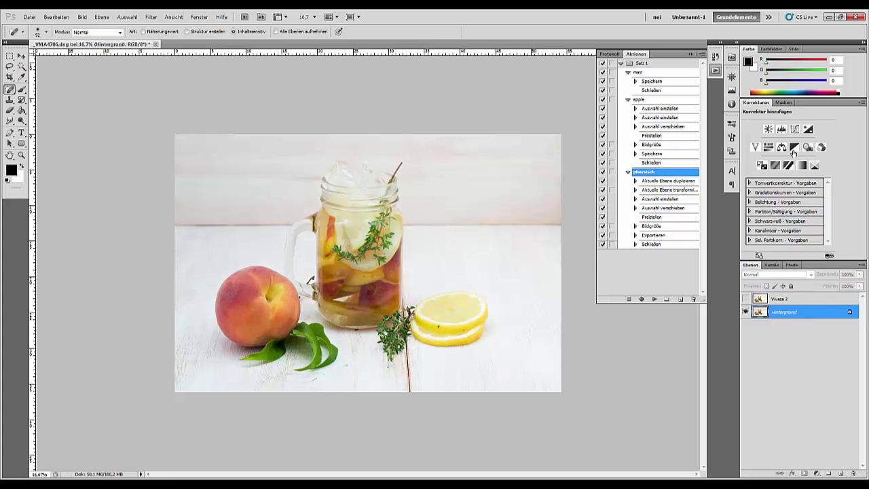
{"action": "left_click", "coordinate": [795, 148]}
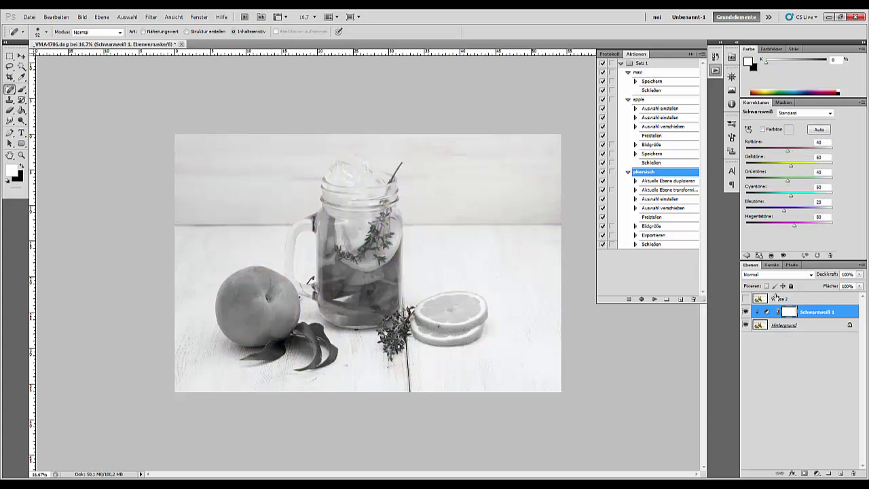
Step: Paint black on the Black & White mask with a 618 px brush to restore colour to the drink, peach, leaves, thyme and lemon slices
{"action": "left_click", "coordinate": [21, 89]}
{"action": "right_click", "coordinate": [352, 199]}
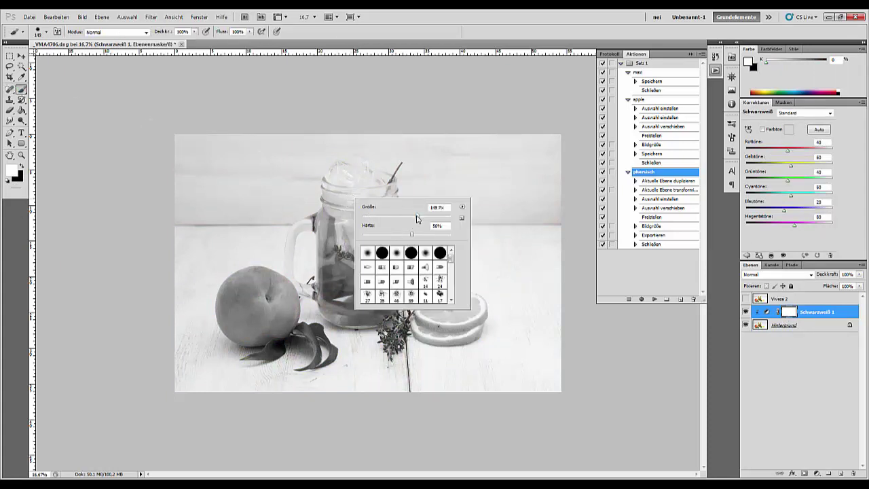
{"action": "left_click_drag", "start_coordinate": [417, 216], "coordinate": [443, 216]}
{"action": "left_click", "coordinate": [348, 204]}
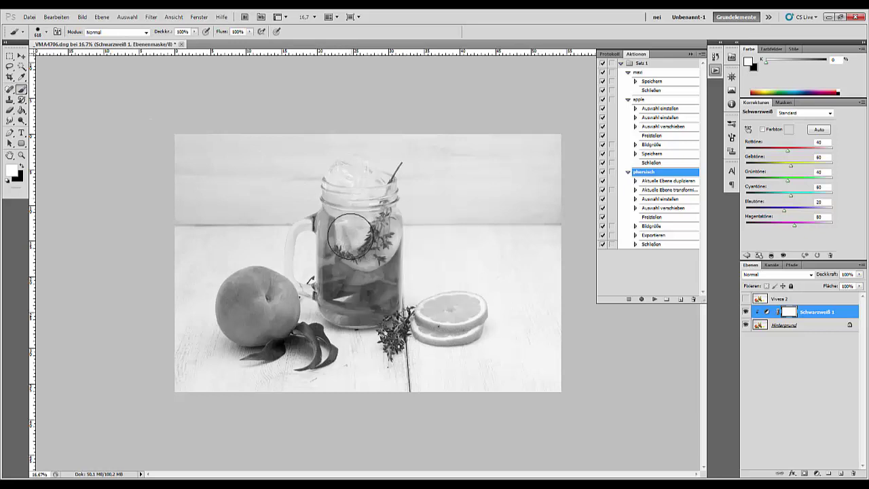
{"action": "left_click", "coordinate": [21, 167]}
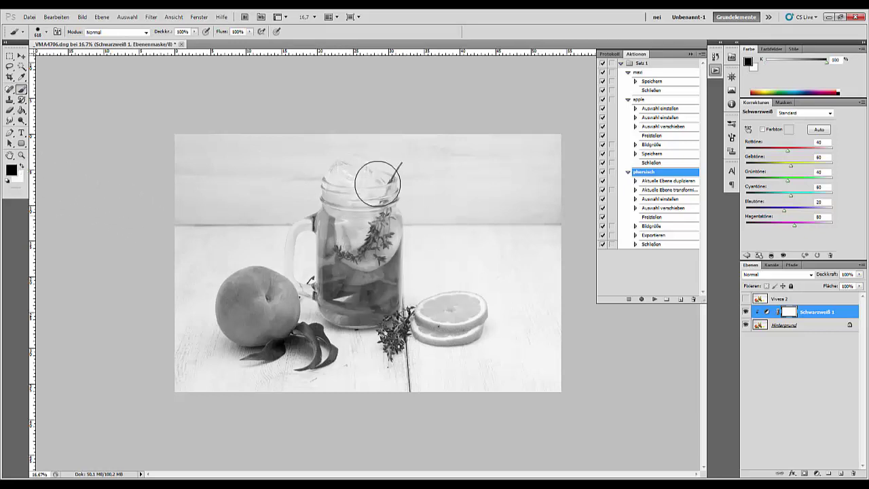
{"action": "mouse_move", "coordinate": [374, 171]}
{"action": "left_mouse_down"}
{"action": "mouse_move", "coordinate": [365, 233]}
{"action": "mouse_move", "coordinate": [359, 198]}
{"action": "mouse_move", "coordinate": [343, 191]}
{"action": "mouse_move", "coordinate": [349, 310]}
{"action": "mouse_move", "coordinate": [378, 202]}
{"action": "mouse_move", "coordinate": [379, 306]}
{"action": "mouse_move", "coordinate": [407, 294]}
{"action": "mouse_move", "coordinate": [444, 311]}
{"action": "mouse_move", "coordinate": [469, 304]}
{"action": "mouse_move", "coordinate": [440, 328]}
{"action": "mouse_move", "coordinate": [471, 318]}
{"action": "mouse_move", "coordinate": [432, 313]}
{"action": "mouse_move", "coordinate": [394, 339]}
{"action": "left_mouse_up"}
{"action": "mouse_move", "coordinate": [324, 316]}
{"action": "left_mouse_down"}
{"action": "mouse_move", "coordinate": [254, 280]}
{"action": "mouse_move", "coordinate": [248, 311]}
{"action": "mouse_move", "coordinate": [259, 339]}
{"action": "mouse_move", "coordinate": [247, 298]}
{"action": "mouse_move", "coordinate": [257, 327]}
{"action": "mouse_move", "coordinate": [324, 356]}
{"action": "left_mouse_up"}
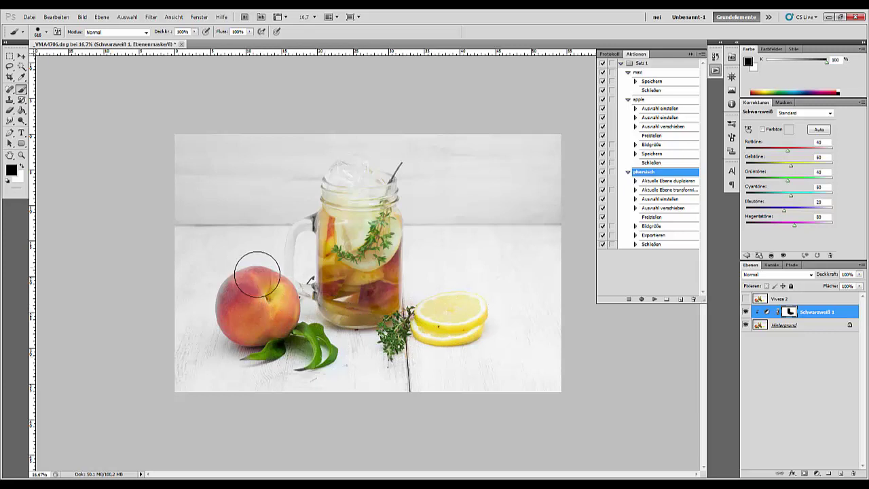
{"action": "left_click_drag", "start_coordinate": [368, 202], "coordinate": [377, 309]}
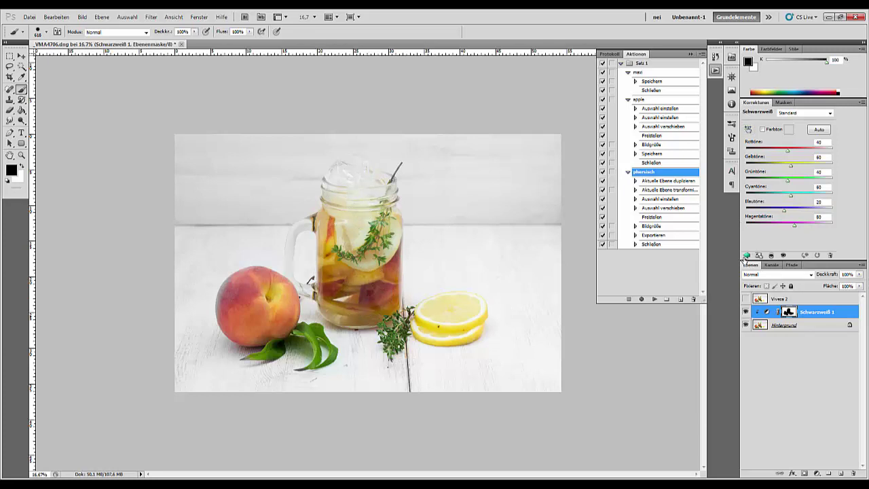
Step: Add a Levels adjustment with white input 238 above the Black & White layer, and merge both adjustments into the background
{"action": "left_click", "coordinate": [747, 255]}
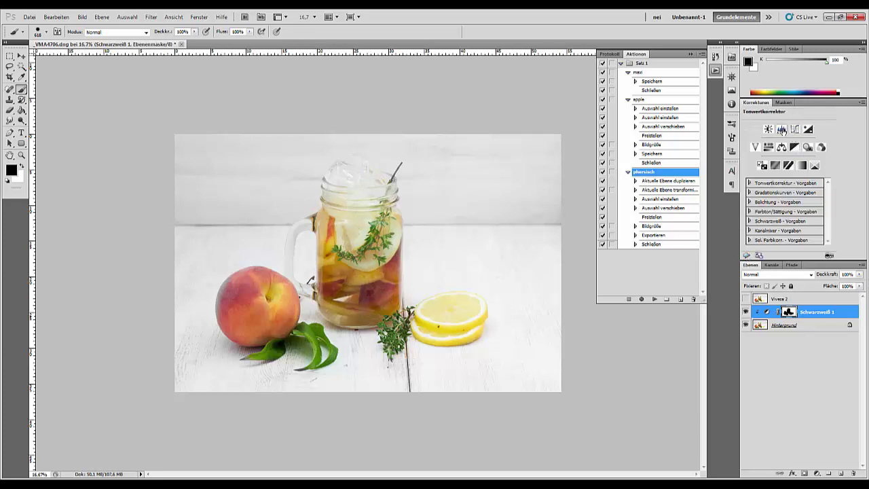
{"action": "left_click", "coordinate": [782, 130]}
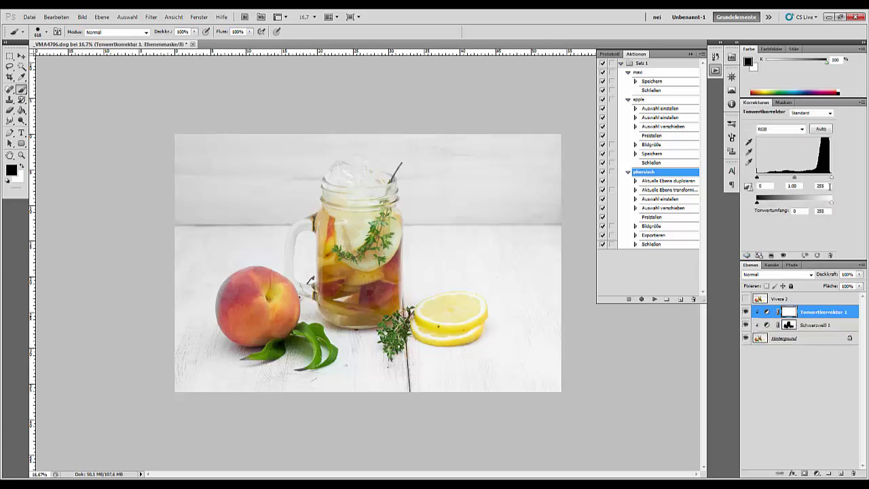
{"action": "left_click_drag", "start_coordinate": [831, 180], "coordinate": [827, 181]}
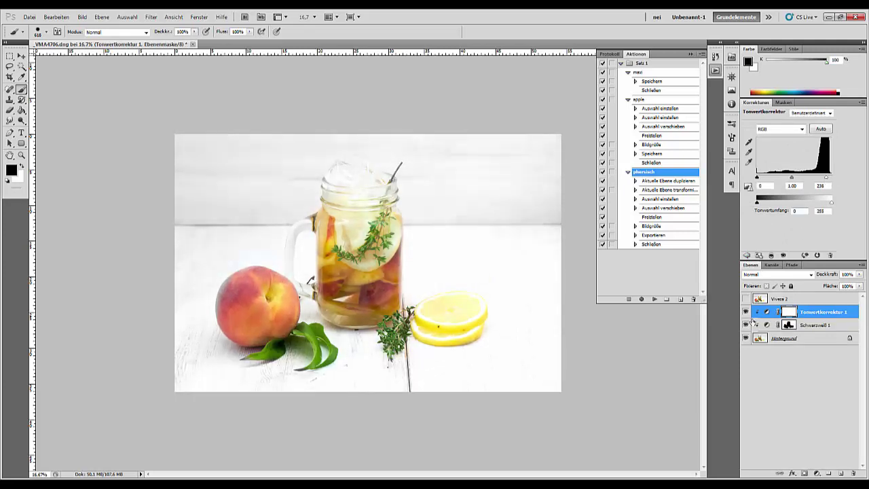
{"action": "left_click", "coordinate": [817, 344], "text": "shift"}
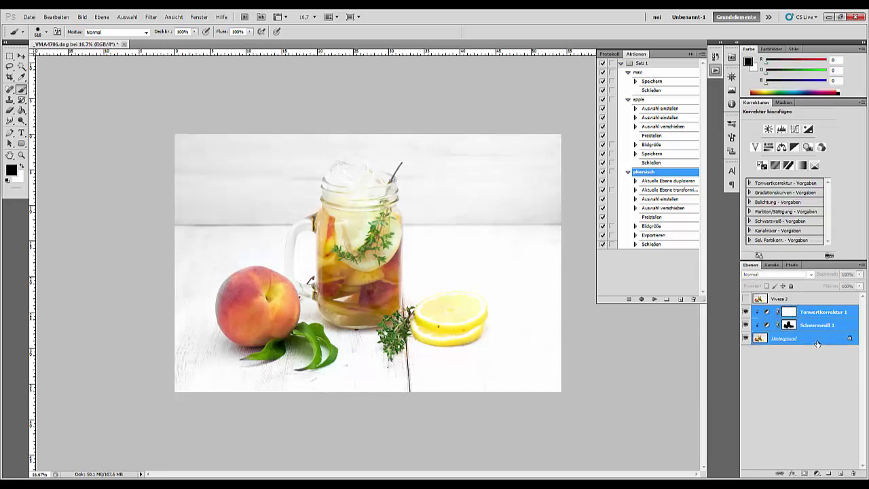
{"action": "key", "text": "ctrl+e"}
Step: Compare the Viveza 2 version with the neutralised background version by toggling the upper layer's visibility
{"action": "left_click", "coordinate": [746, 299]}
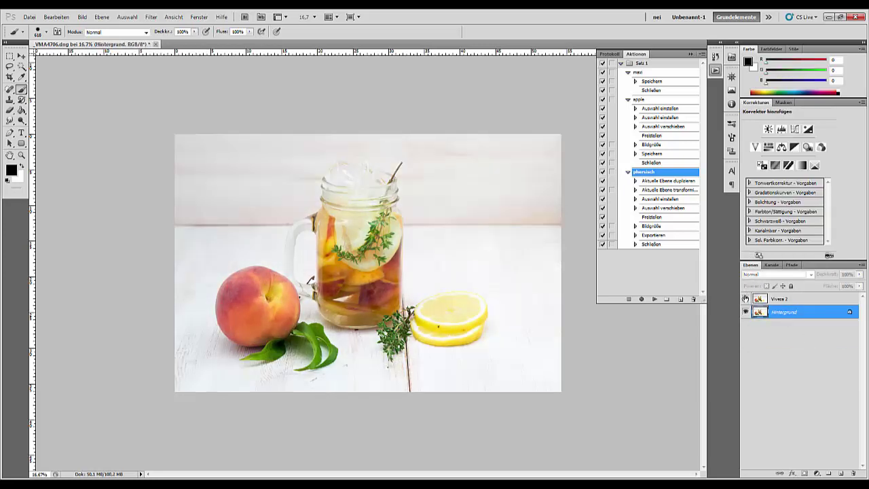
{"action": "left_click", "coordinate": [745, 299]}
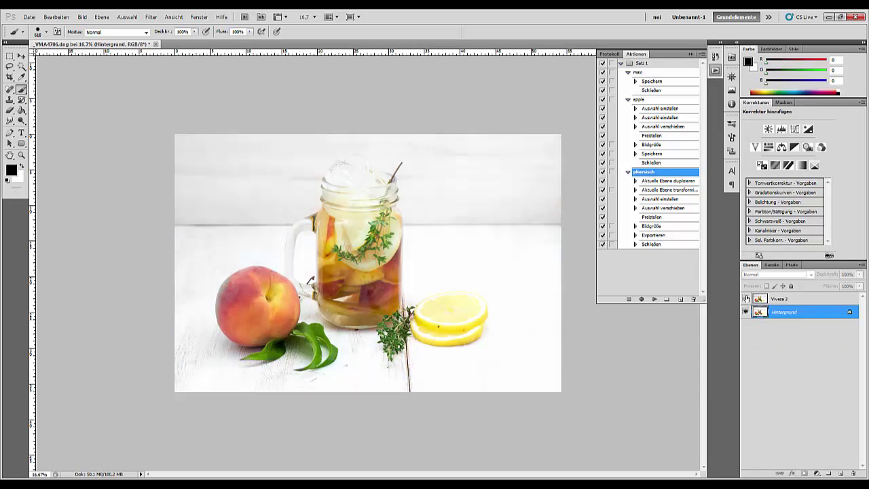
{"action": "left_click", "coordinate": [745, 299]}
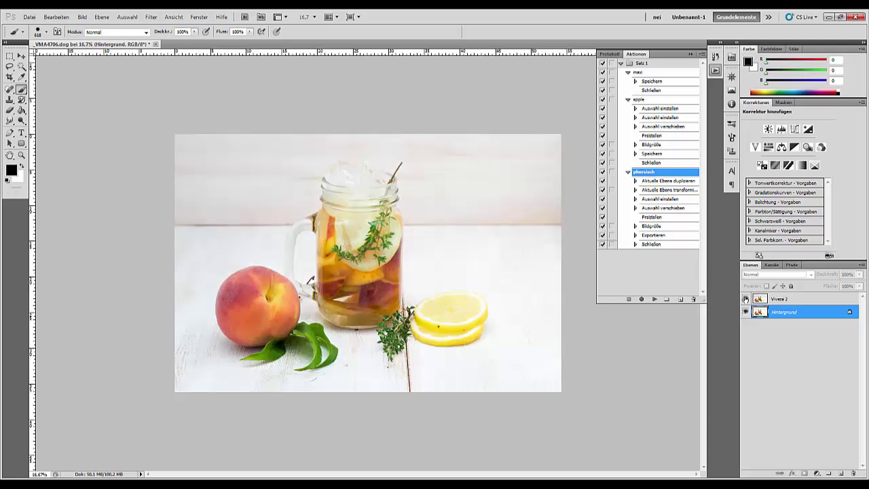